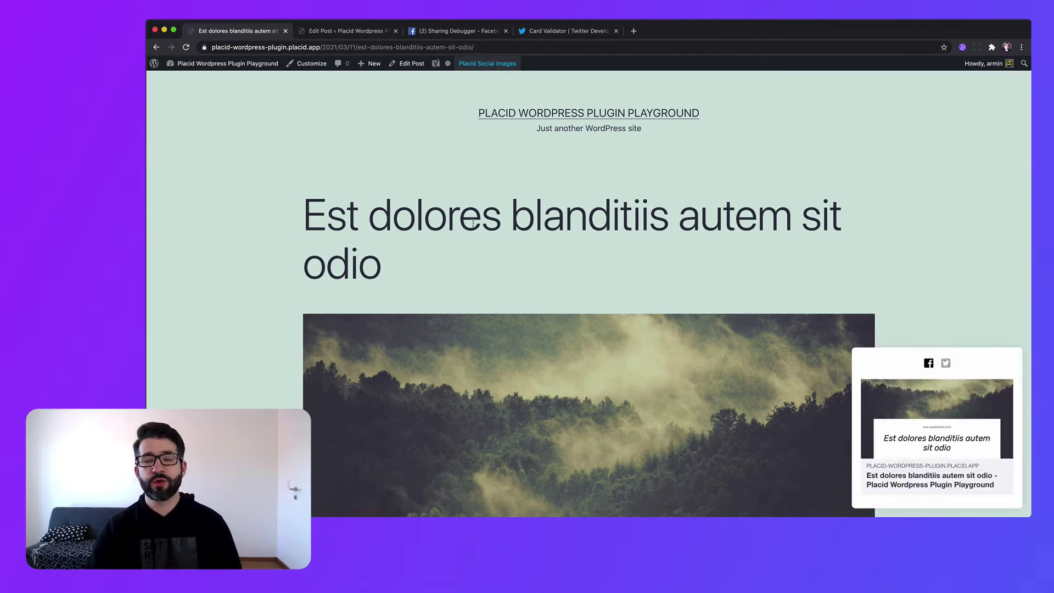
Review the post's generated OG image, then its Facebook Sharing Debugger and Twitter Card Validator previews.
click(315, 31)
scroll(307, 219, down, 10)
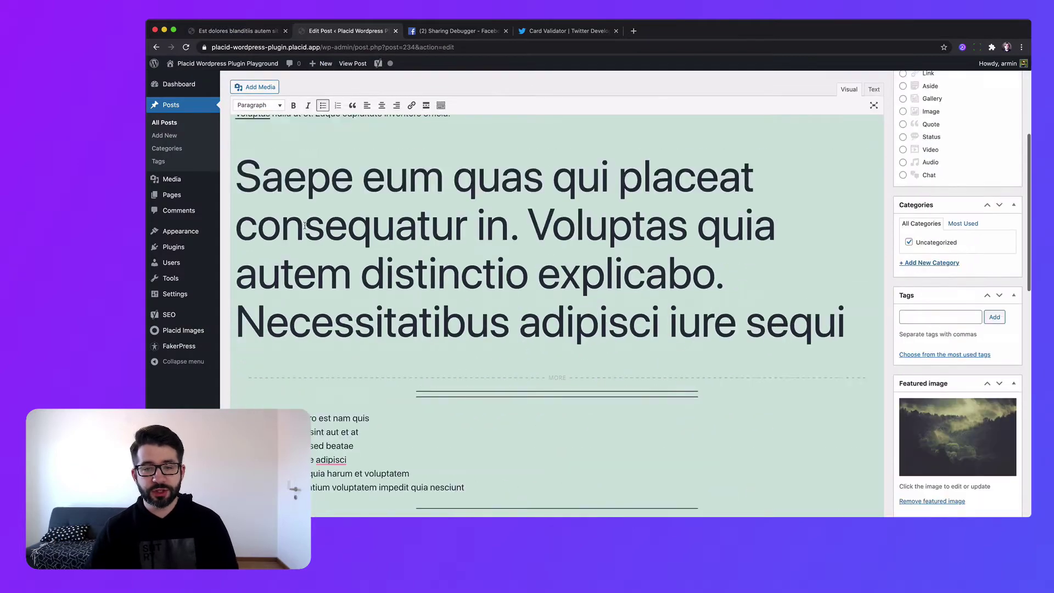
scroll(307, 234, down, 3)
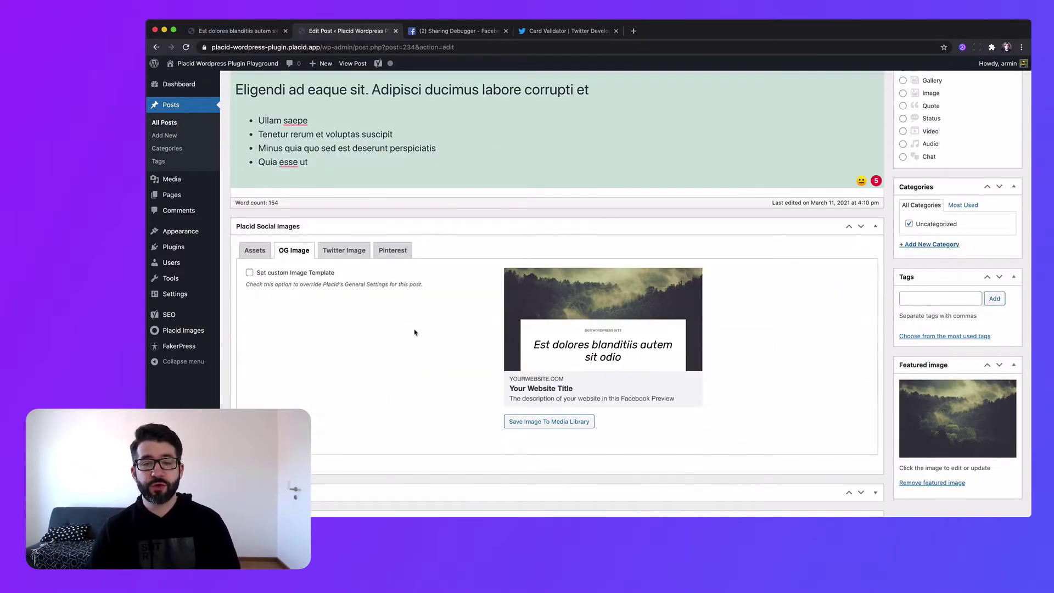
click(426, 31)
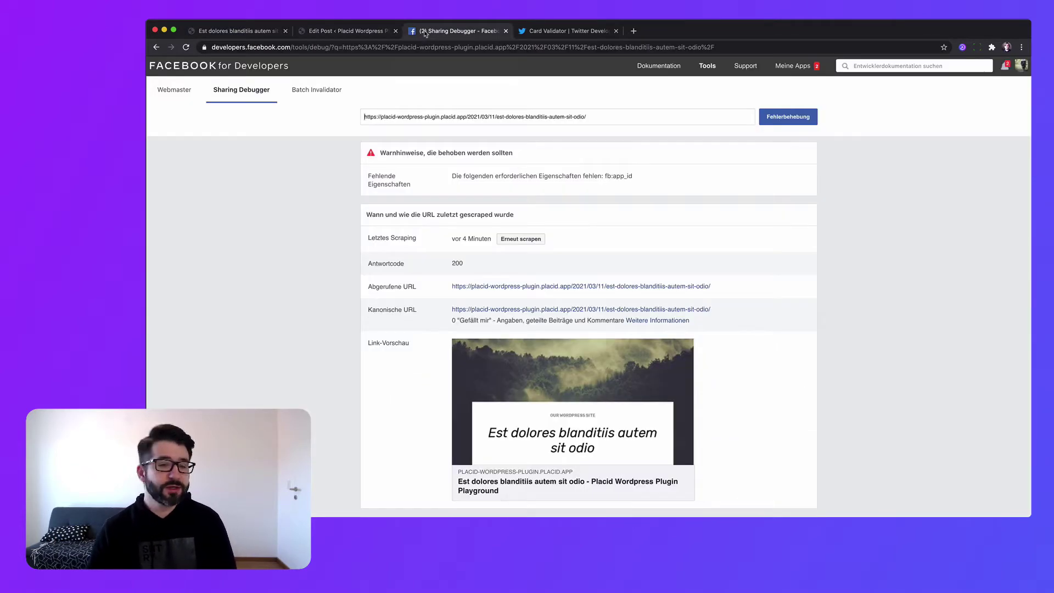
click(547, 33)
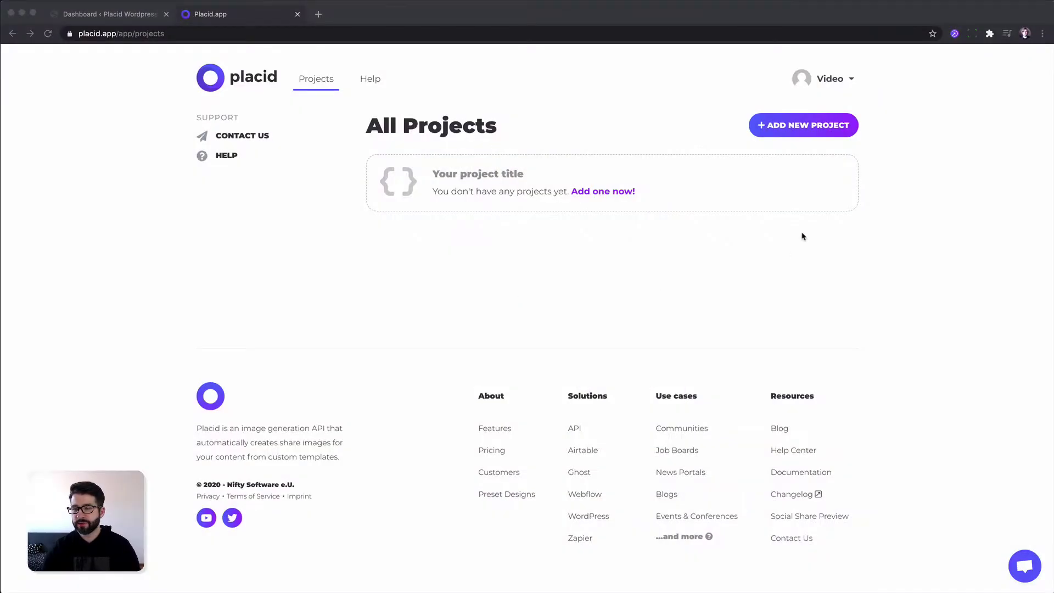
Create a new WordPress-type Placid project titled 'Our WordPress Site'.
click(776, 131)
click(551, 227)
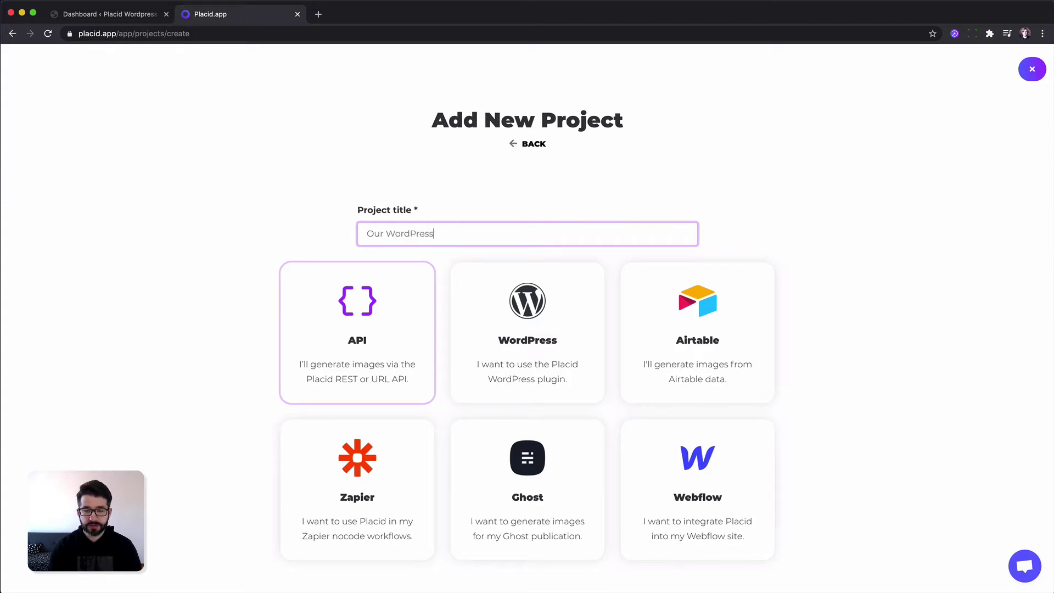
text(Our WordPress Site)
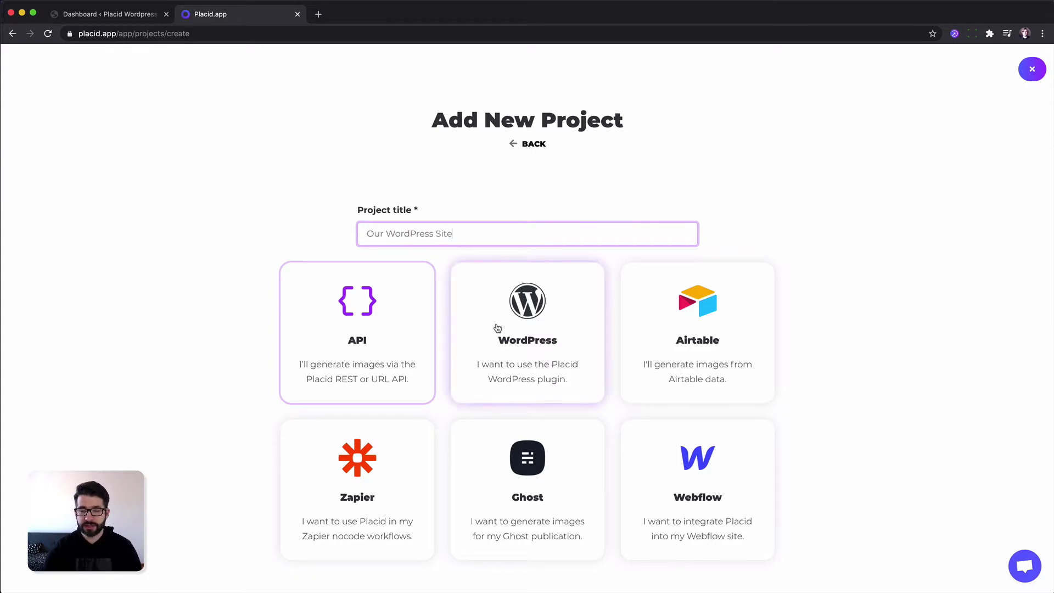
click(527, 351)
click(527, 351)
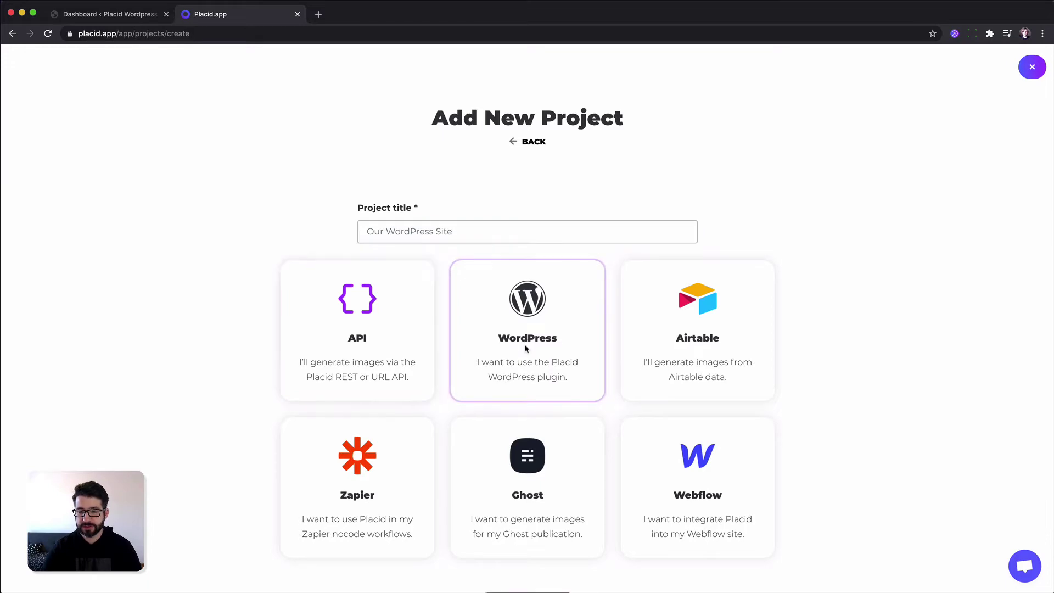
click(525, 571)
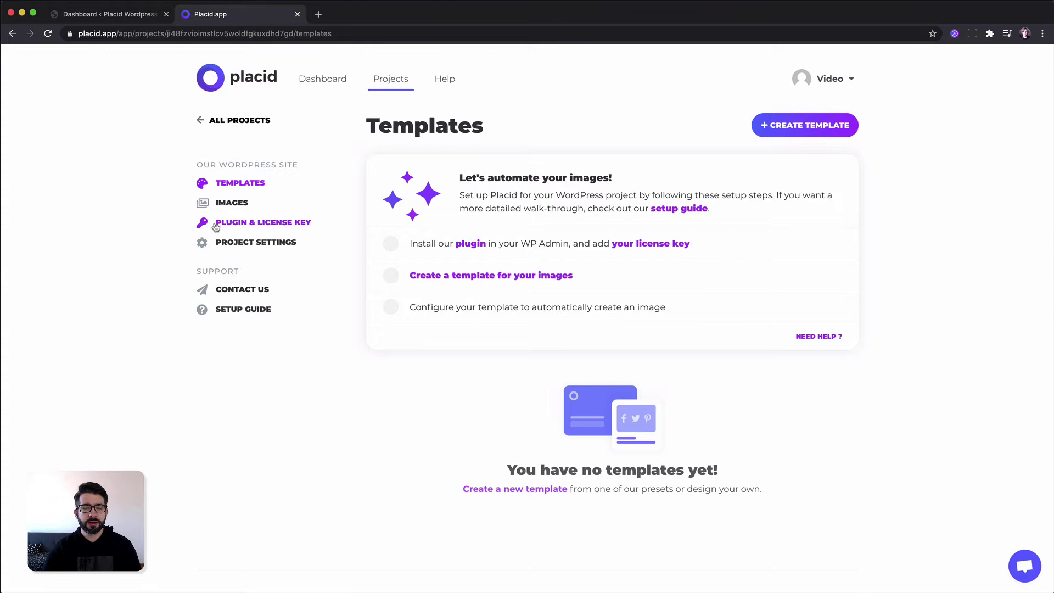
On the Plugin & License Key page, download the WordPress plugin zip and copy the license key.
click(261, 229)
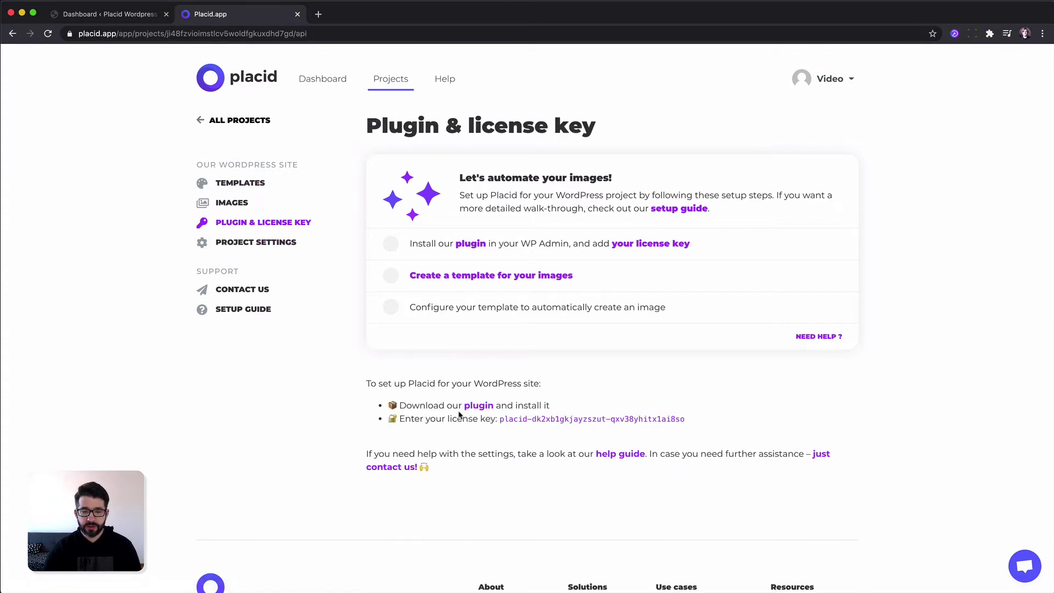
click(481, 407)
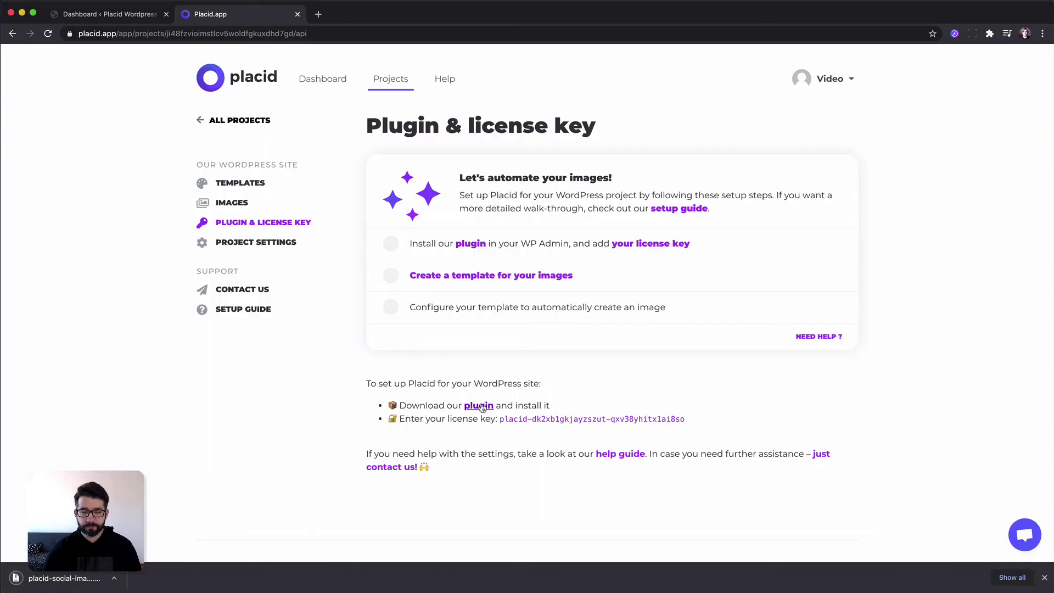
mouse_move(500, 419)
mouse_down()
mouse_move(684, 417)
mouse_move(501, 422)
mouse_up()
right_click(513, 422)
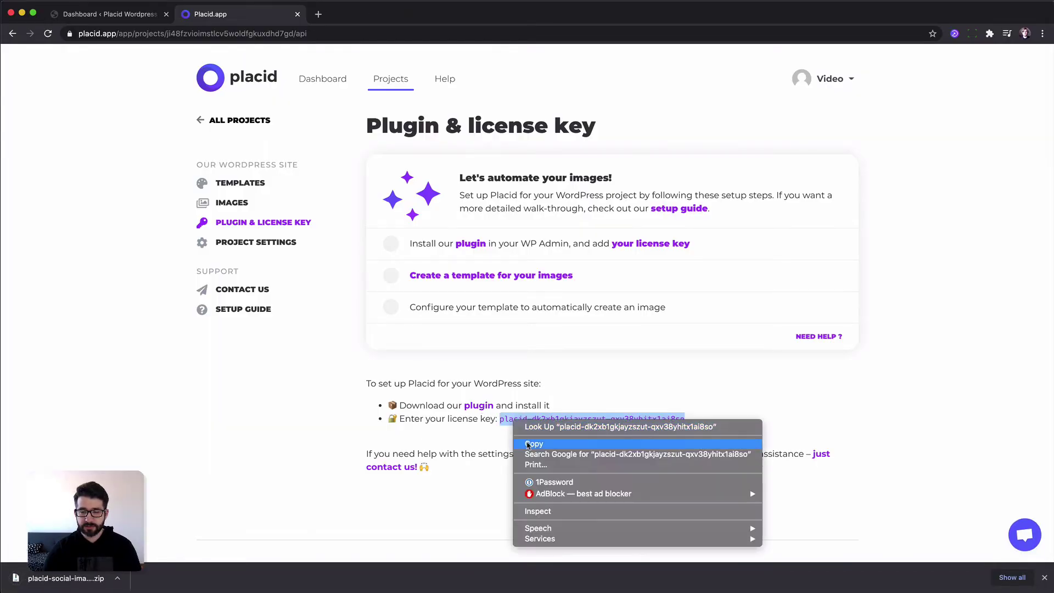
click(516, 444)
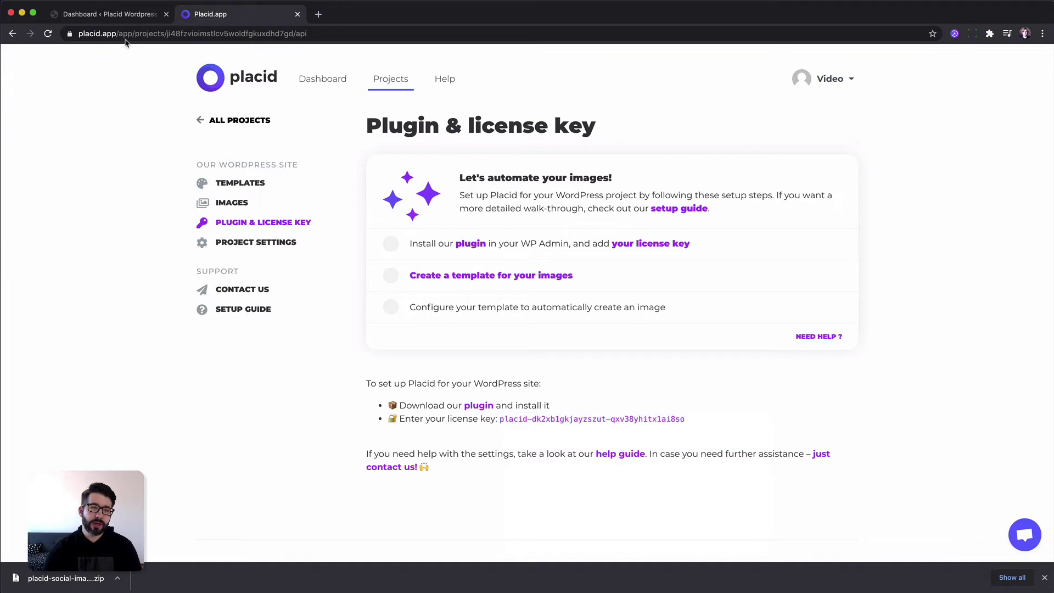
Upload the downloaded Placid plugin zip under Plugins > Add New, install and activate Placid Social Images.
click(105, 18)
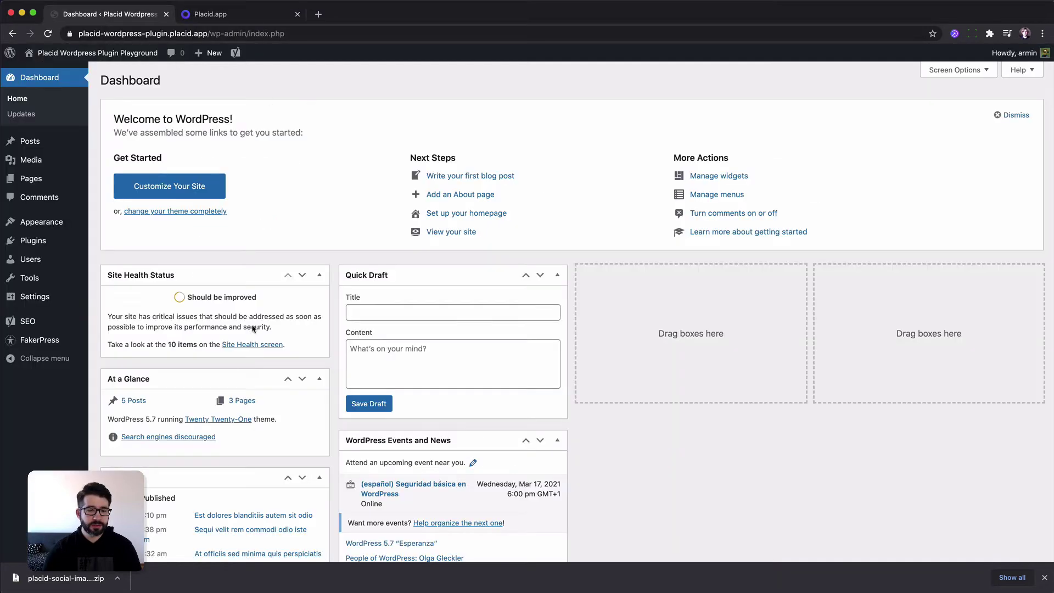
click(71, 238)
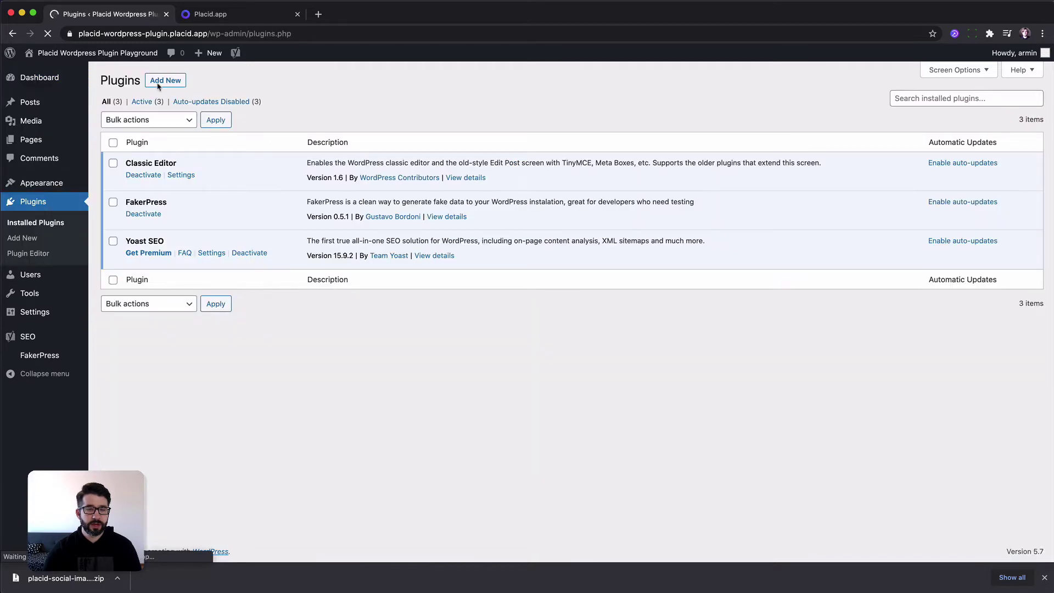
click(170, 83)
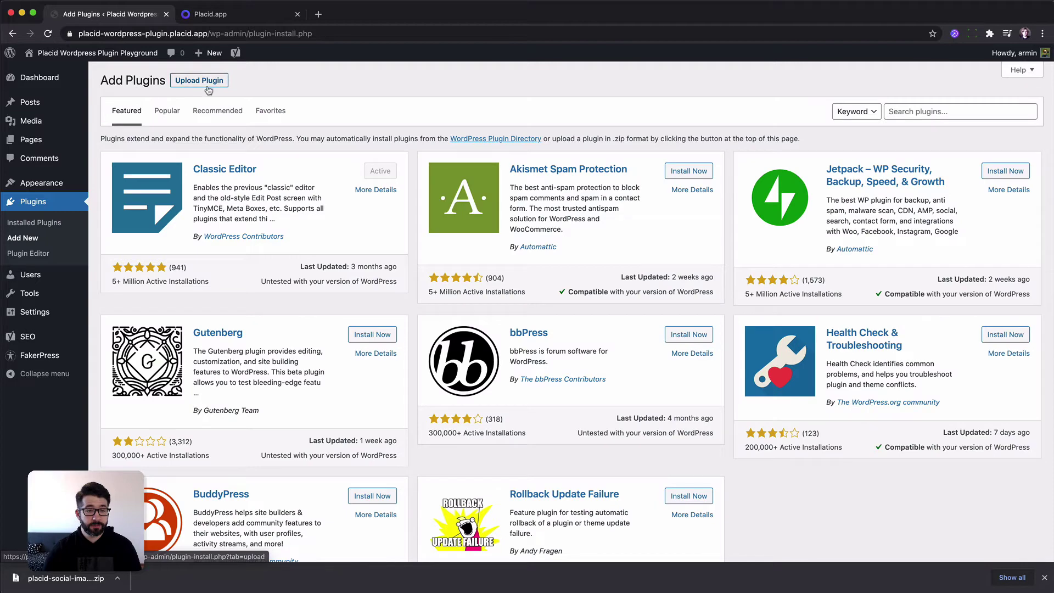
click(207, 88)
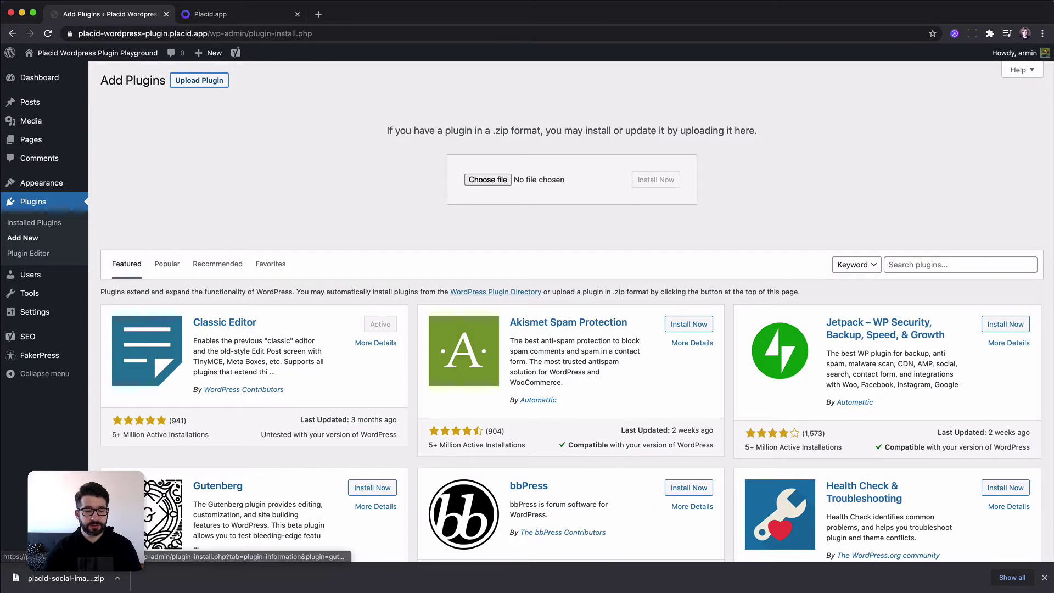
drag(65, 579, 488, 185)
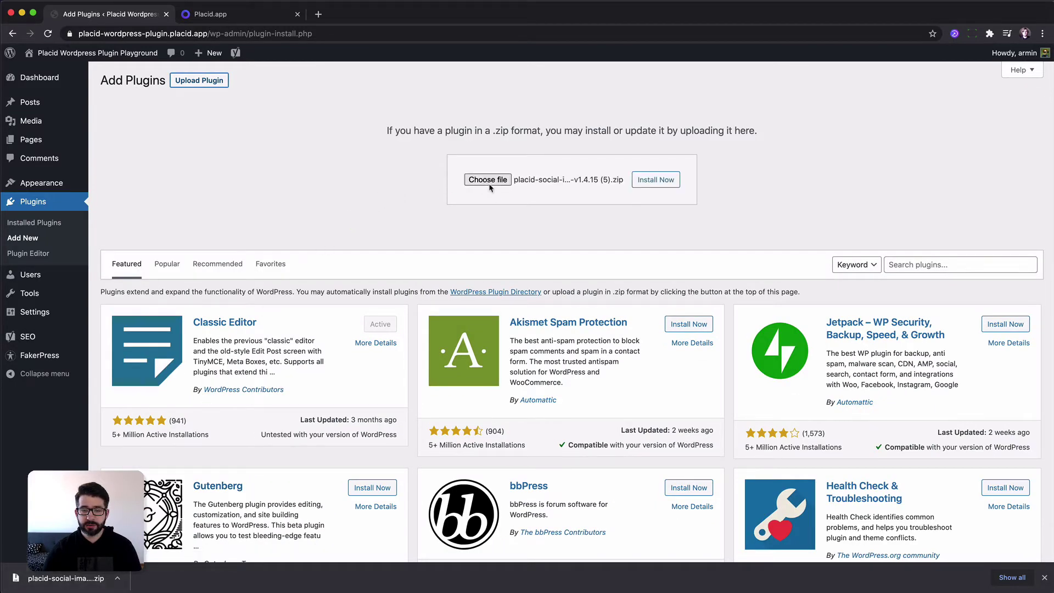
click(654, 185)
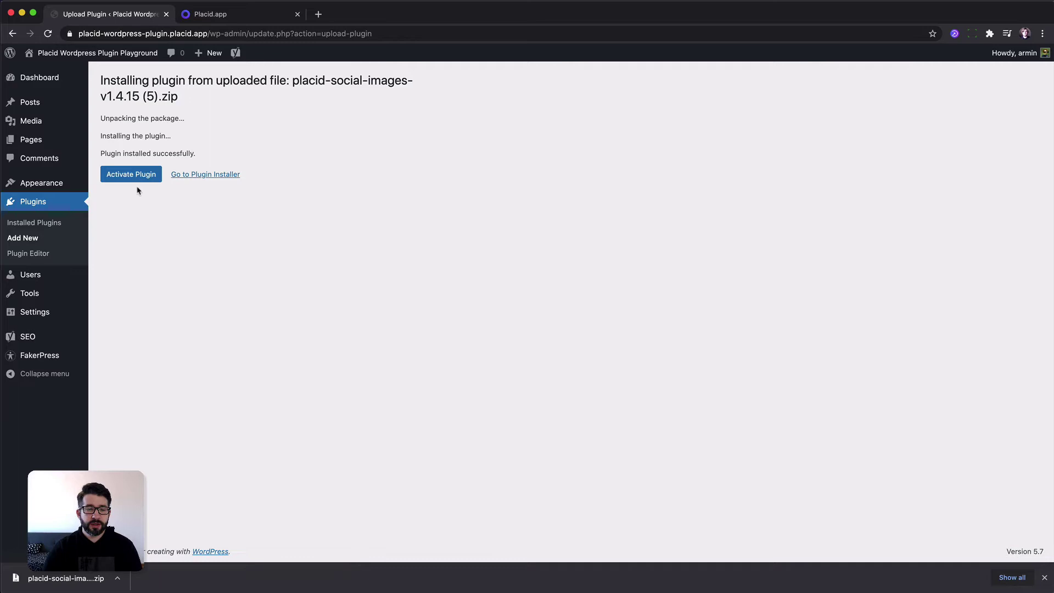
click(135, 176)
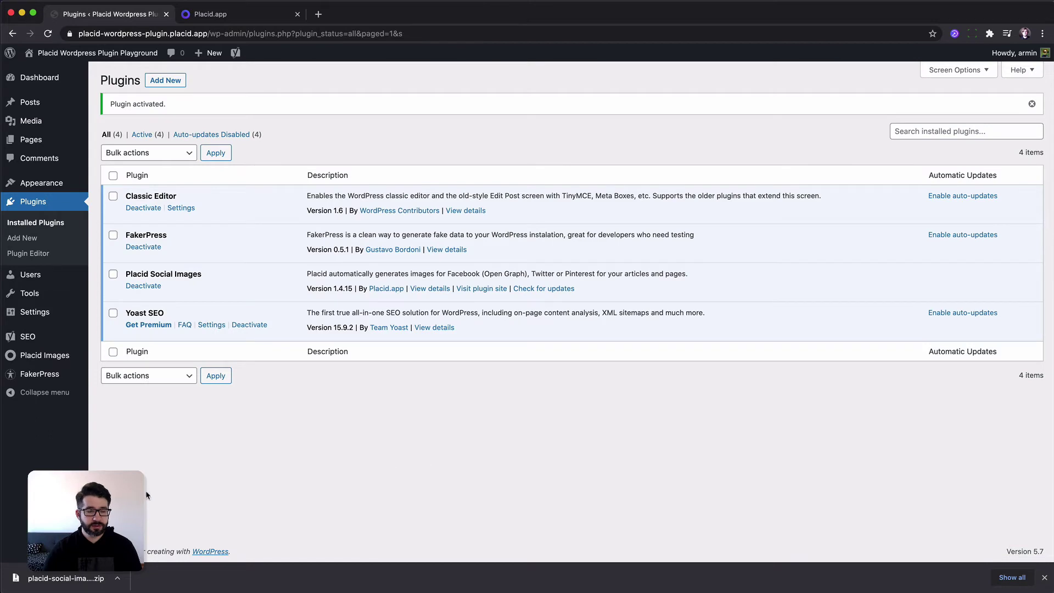
Paste the copied license key into the Placid Images Setup tab and save it.
mouse_move(22, 358)
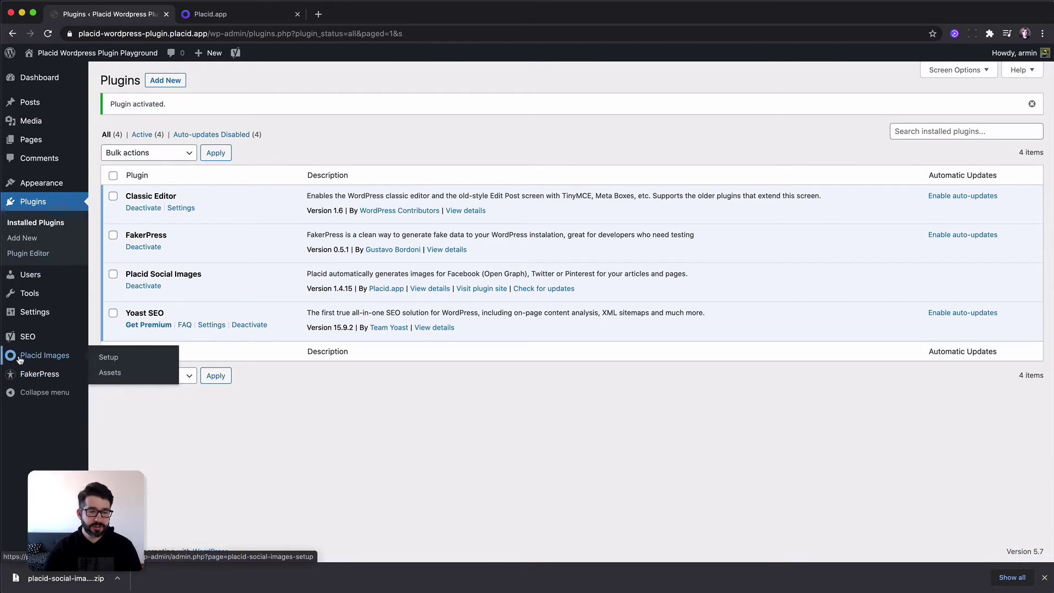
click(102, 362)
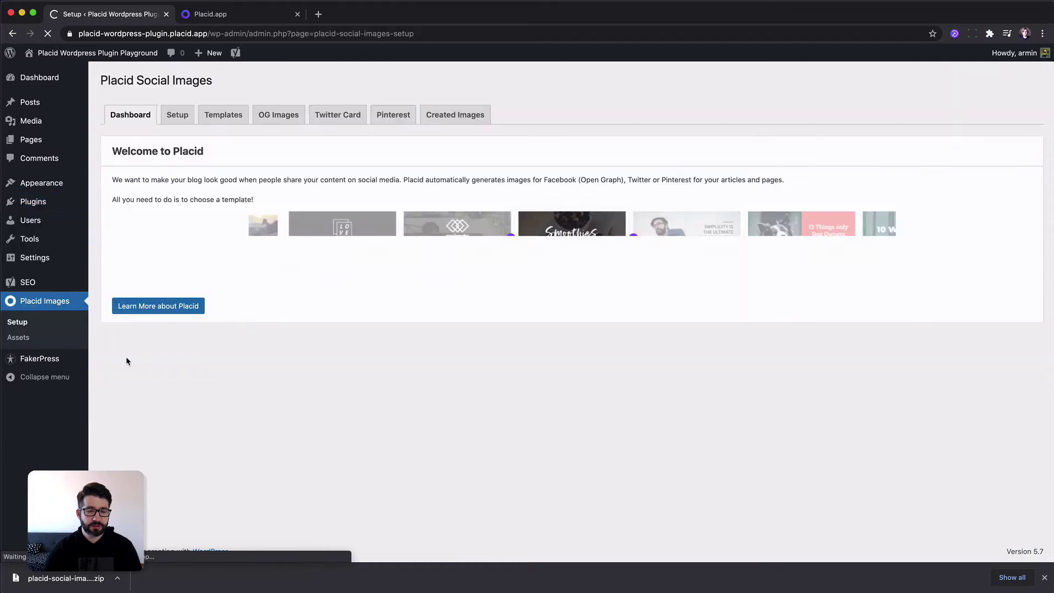
click(178, 120)
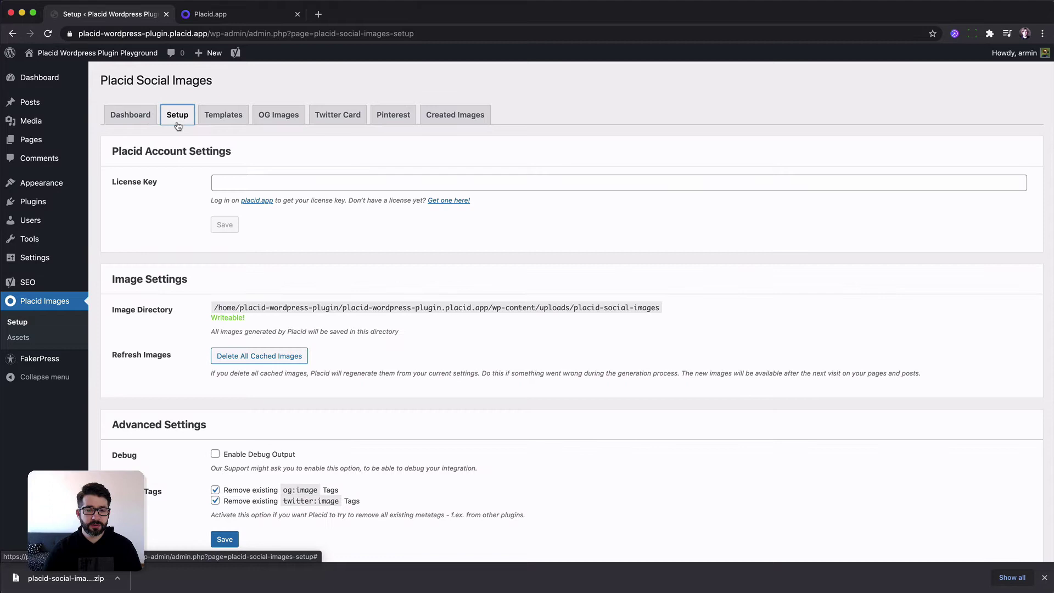
click(240, 184)
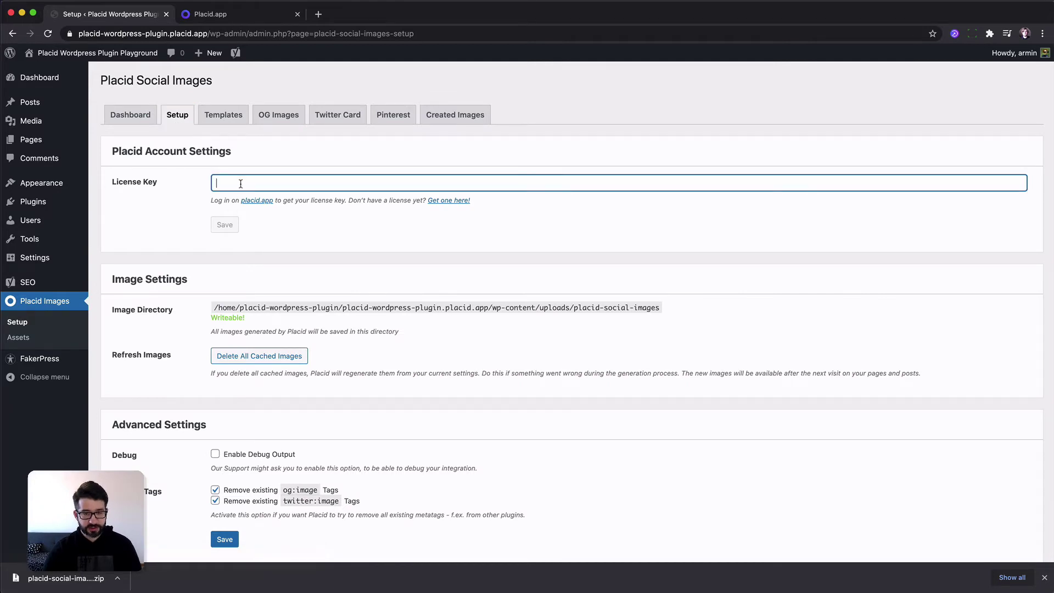
key(super+v)
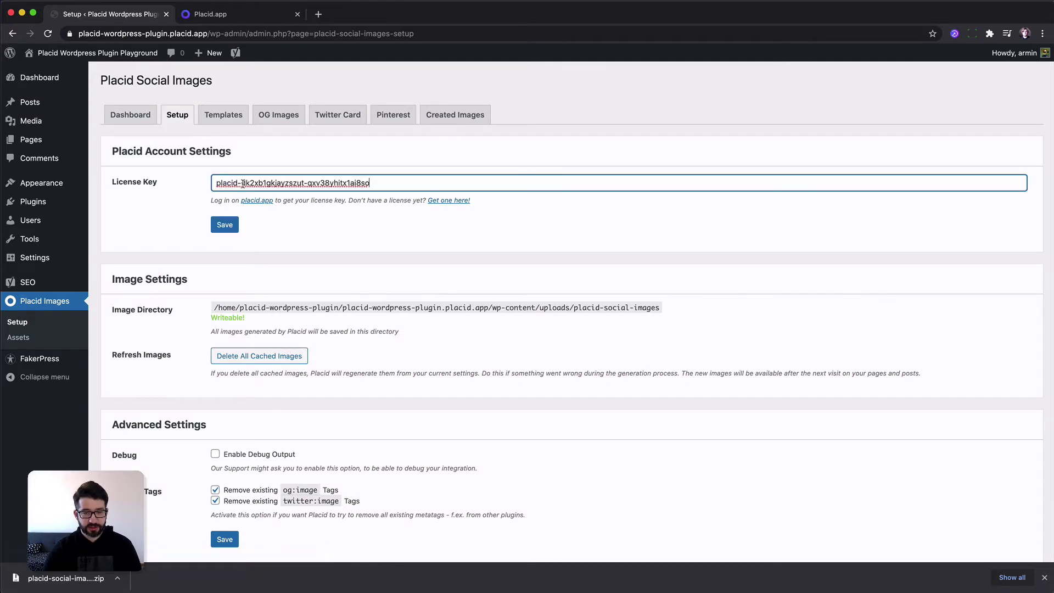
click(227, 227)
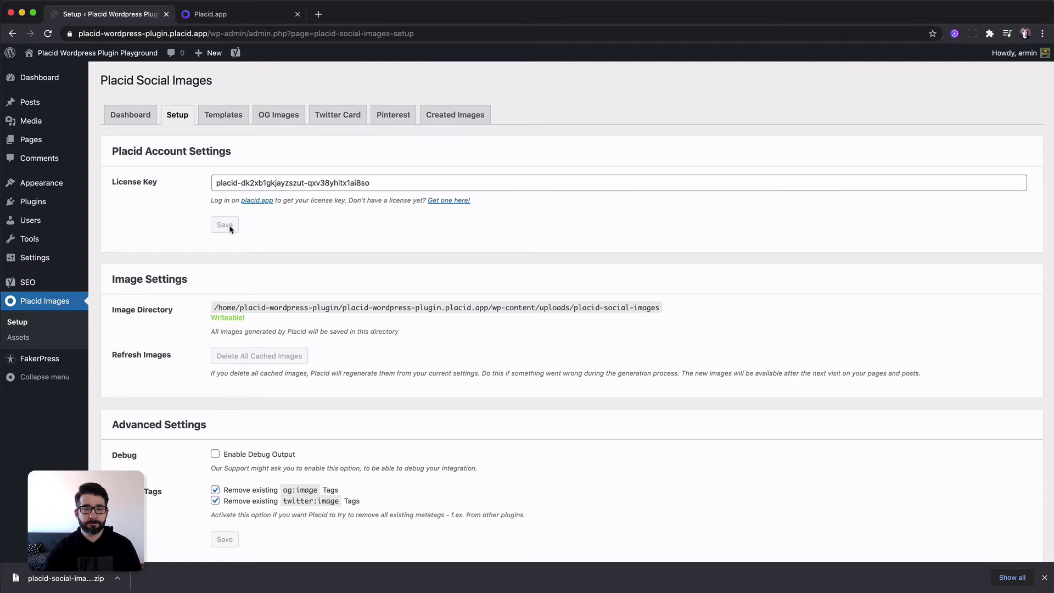
Return to the Placid project's Templates page, now showing the plugin and license step done.
click(222, 15)
click(240, 183)
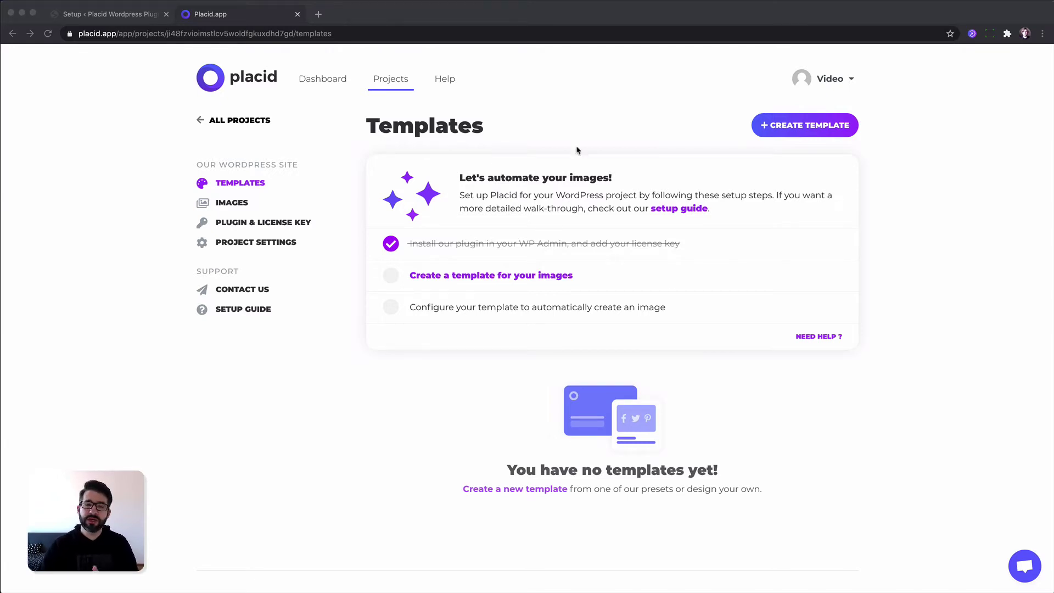
In WordPress's Placid Social Images Templates tab, start creating a new template.
click(98, 15)
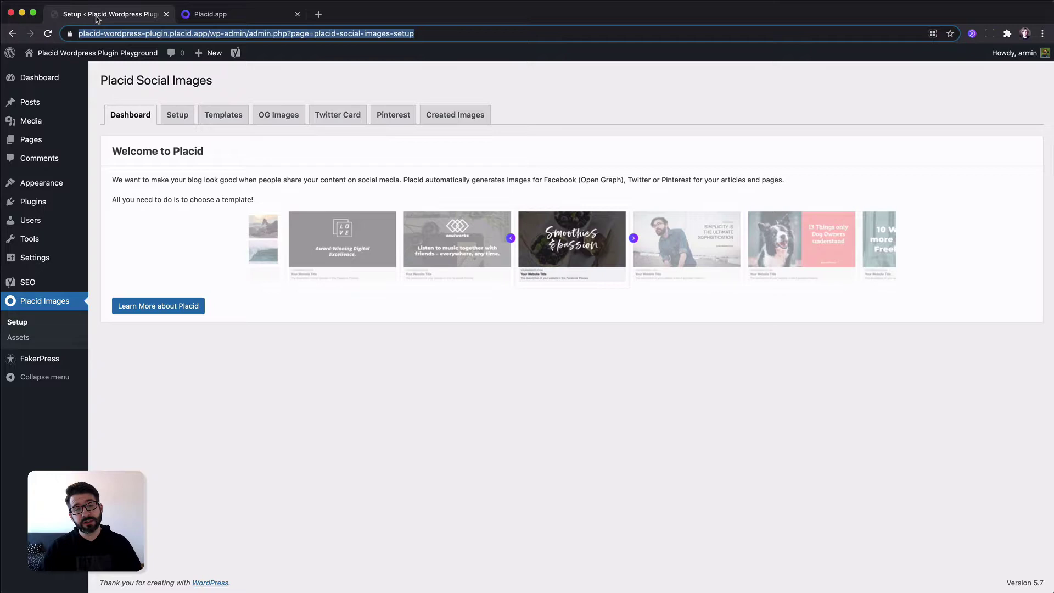
click(210, 125)
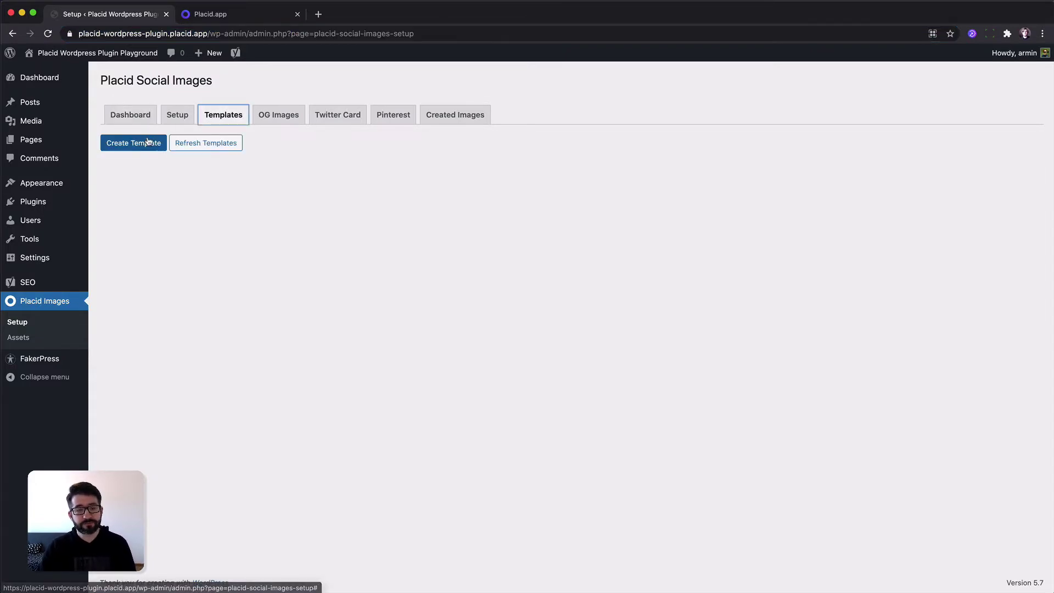
click(133, 143)
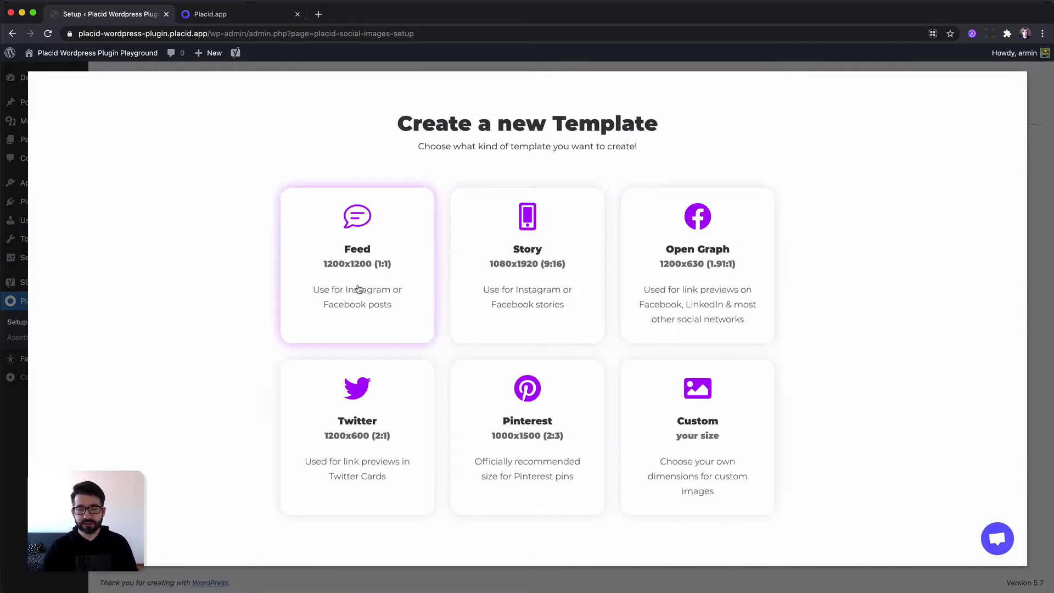
Create an Open Graph-size template from the Naked Cake preset, listed as Contemporary.
click(687, 264)
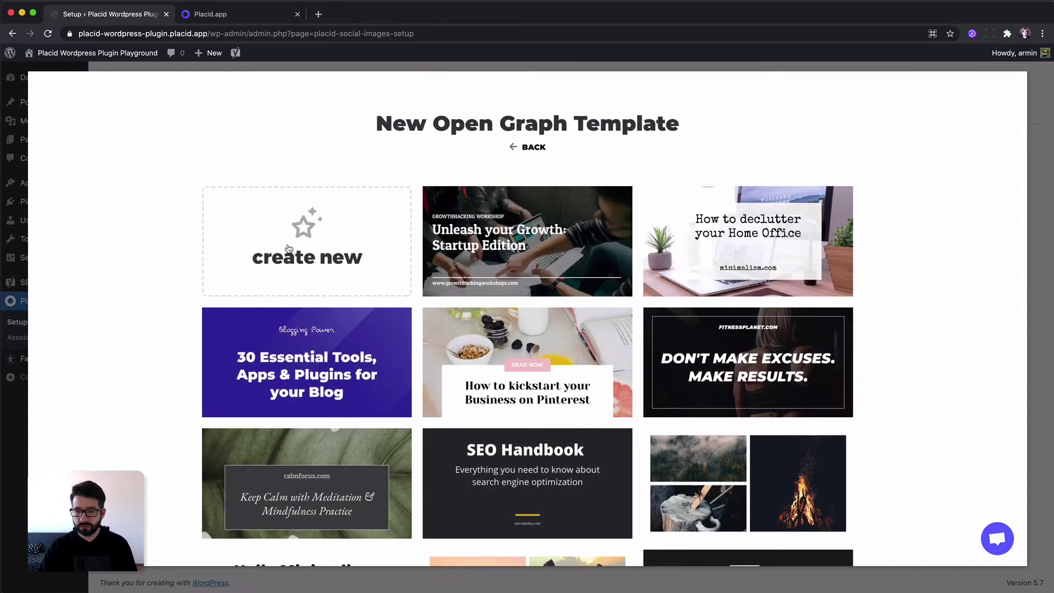
scroll(288, 249, down, 5)
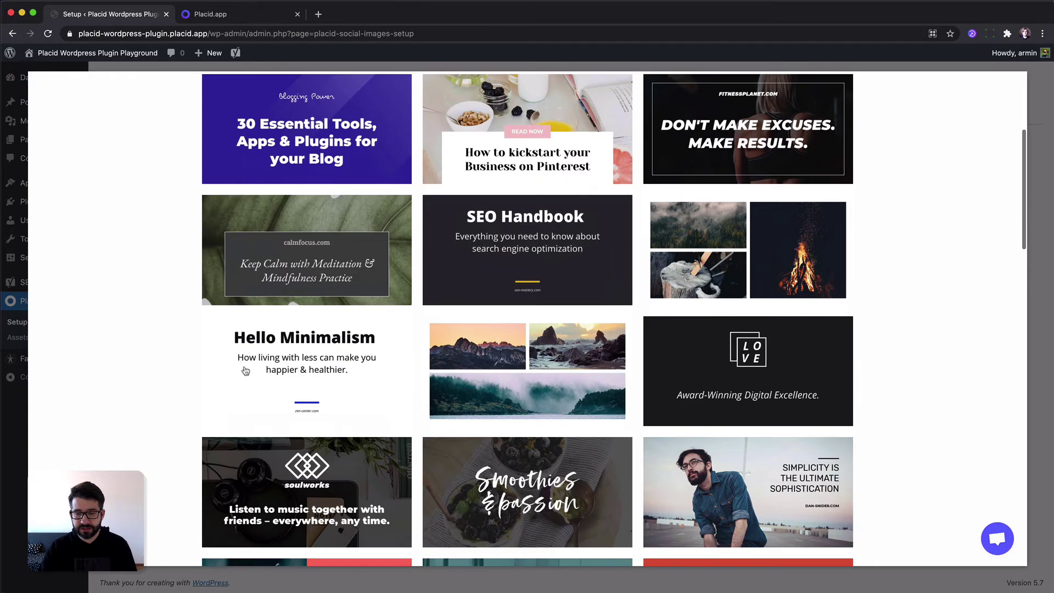
scroll(245, 371, down, 6)
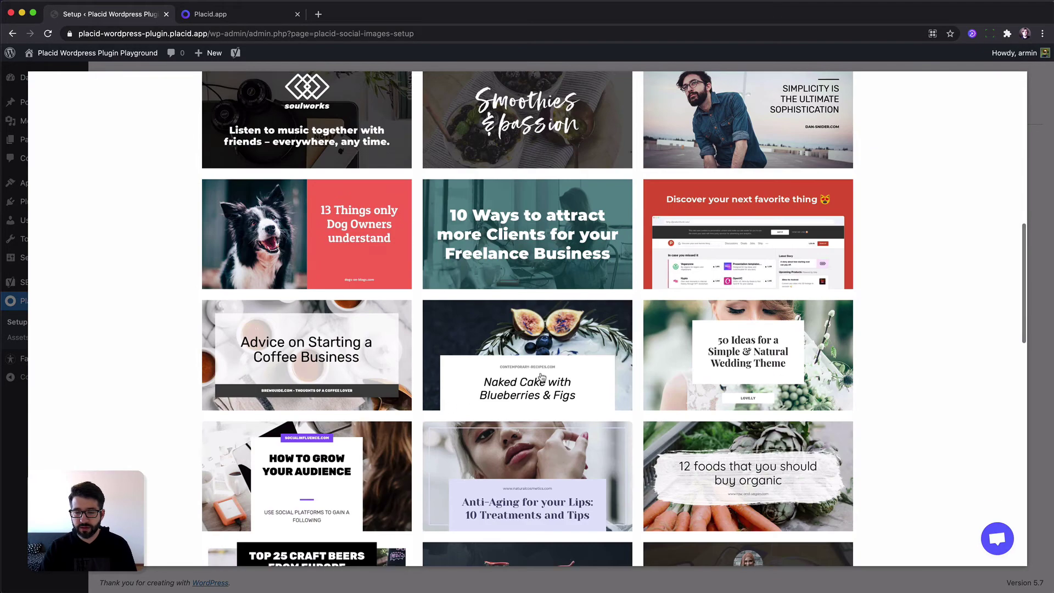
click(538, 531)
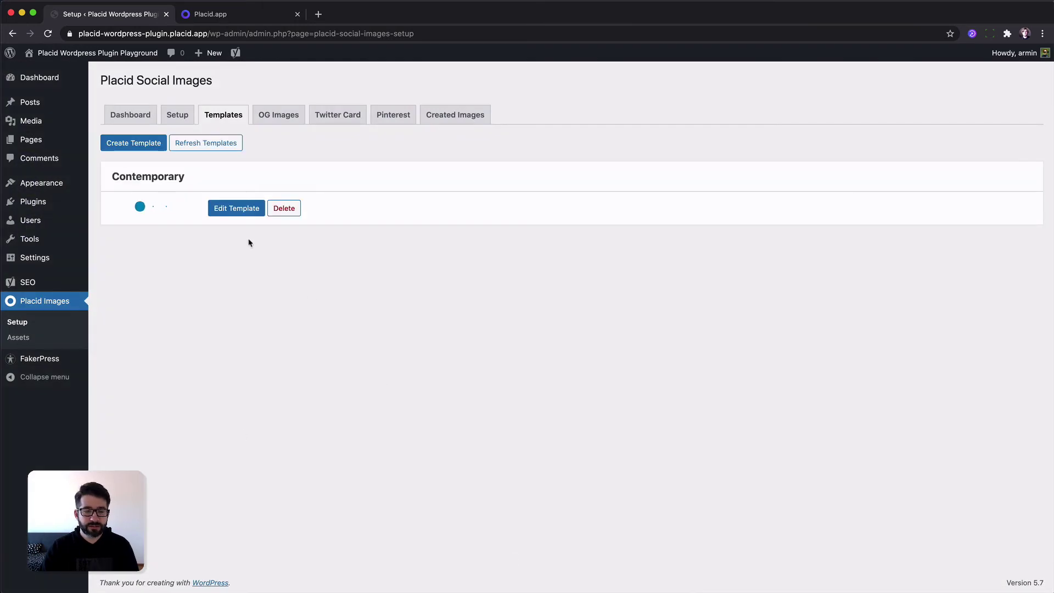
Open the Contemporary template in the Placid editor and select its subline text layer.
click(235, 213)
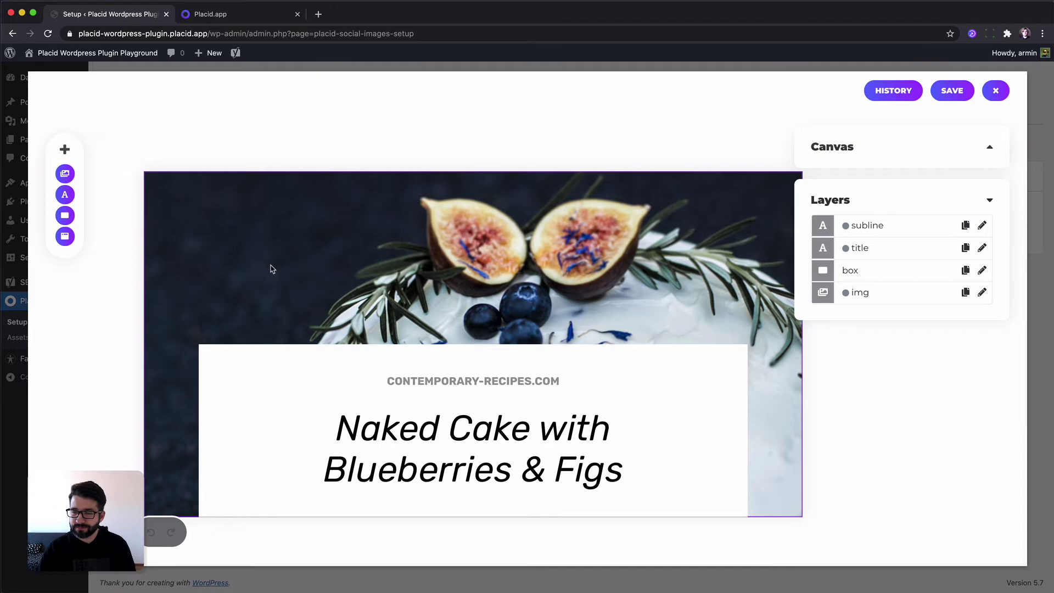
scroll(287, 196, down, 2)
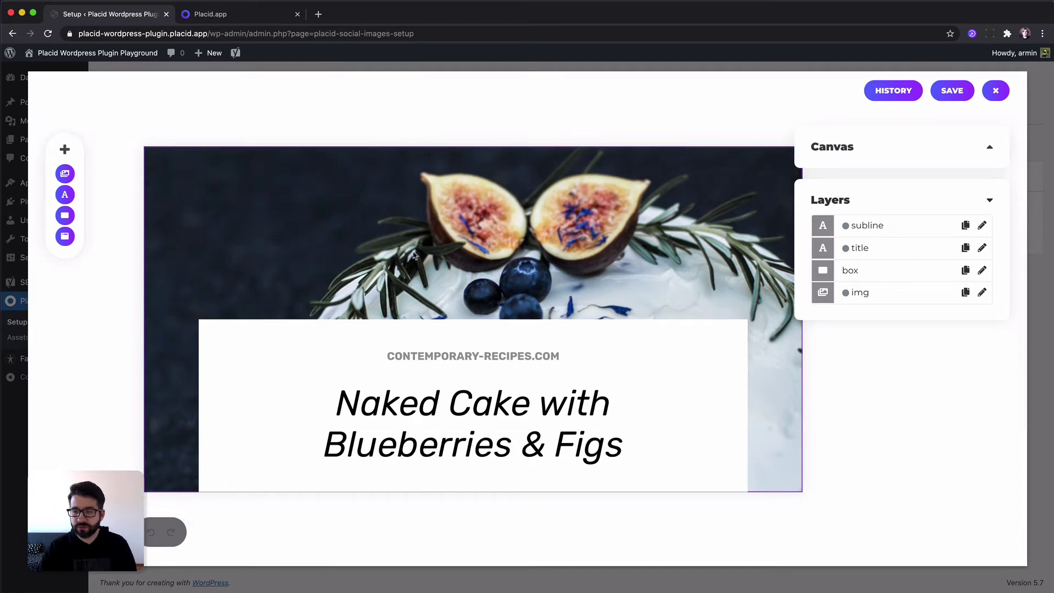
click(369, 406)
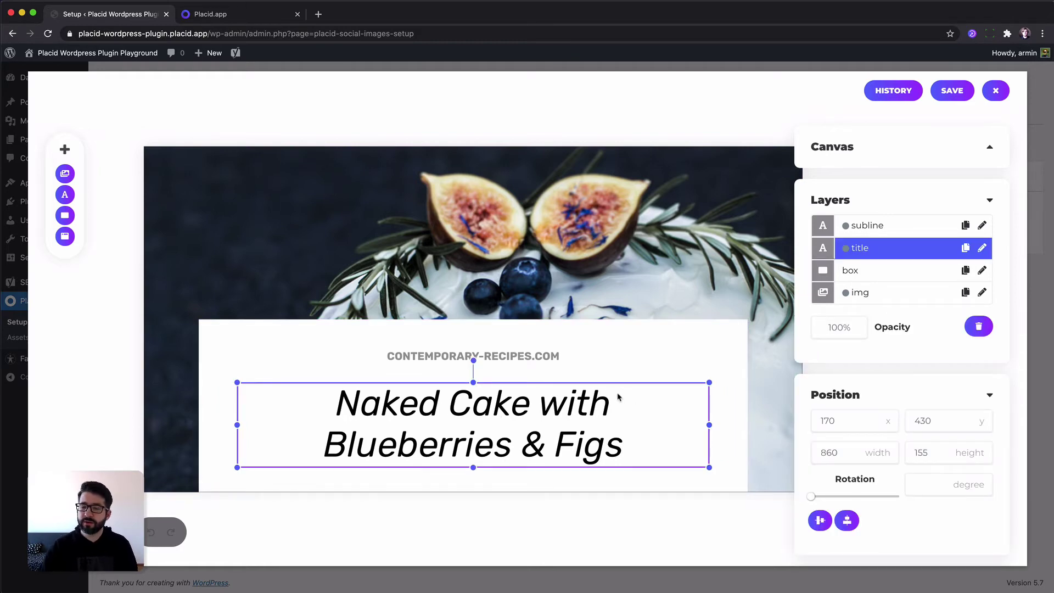
click(546, 356)
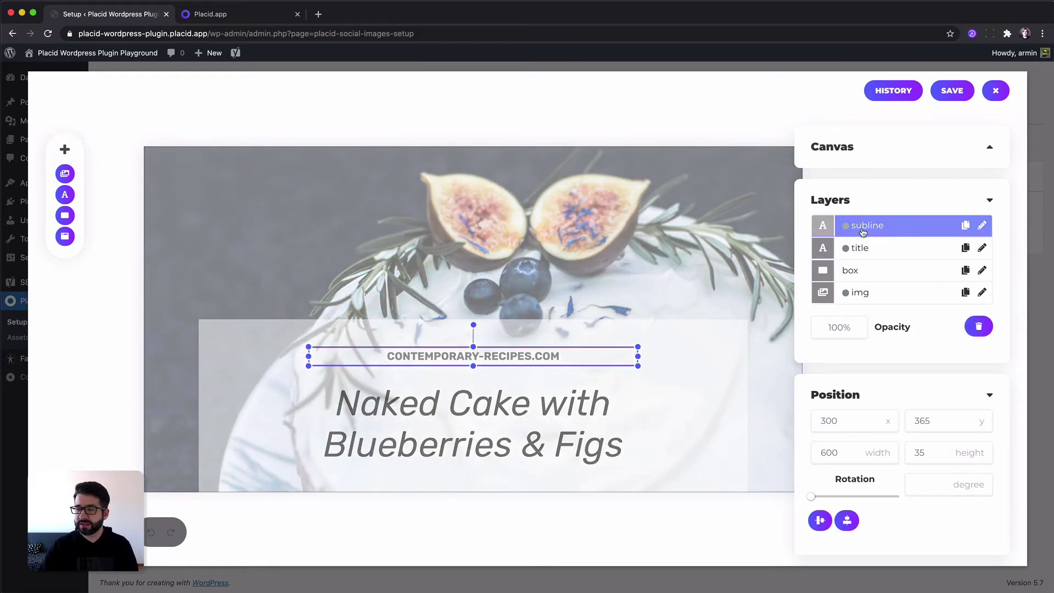
Change the subline's default text to 'OUR WORDPRESS SITE' and save the template.
scroll(862, 493, down, 3)
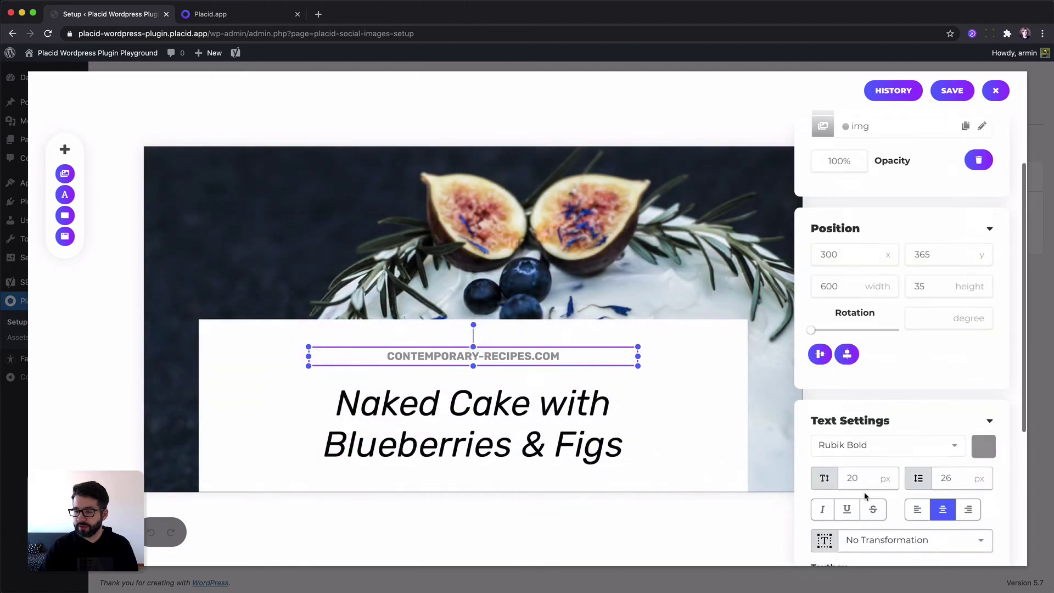
scroll(865, 496, down, 1)
scroll(861, 489, down, 3)
scroll(859, 482, down, 3)
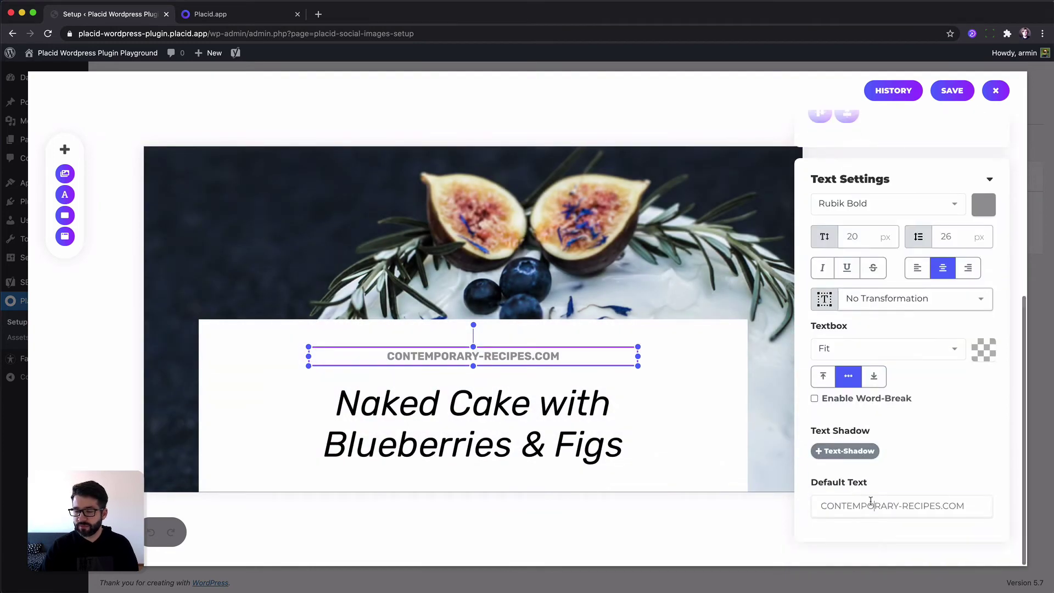
click(867, 504)
text(OUR WOR)
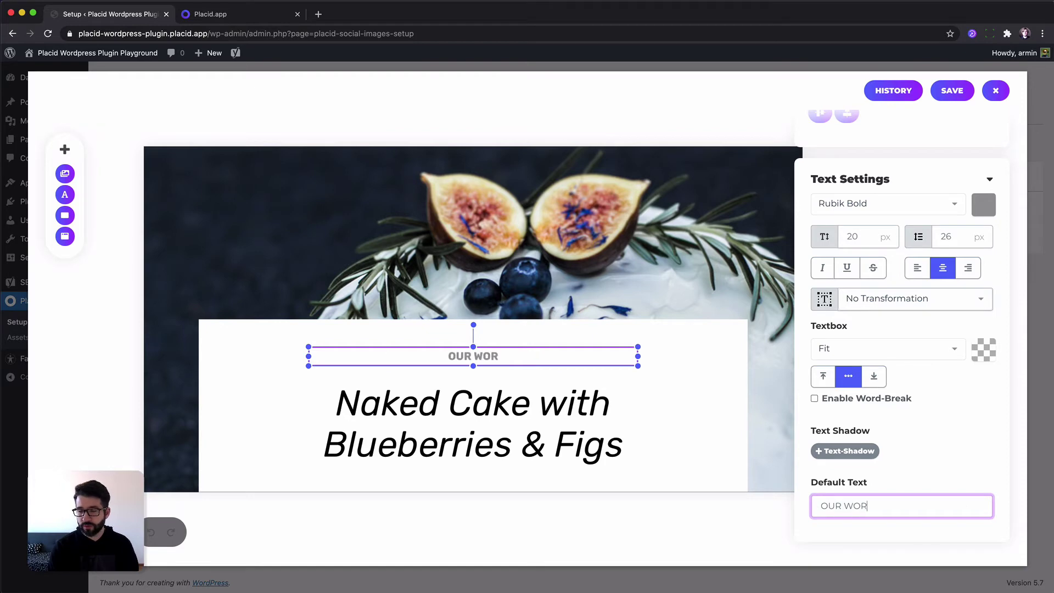
text(DPRESS SITE)
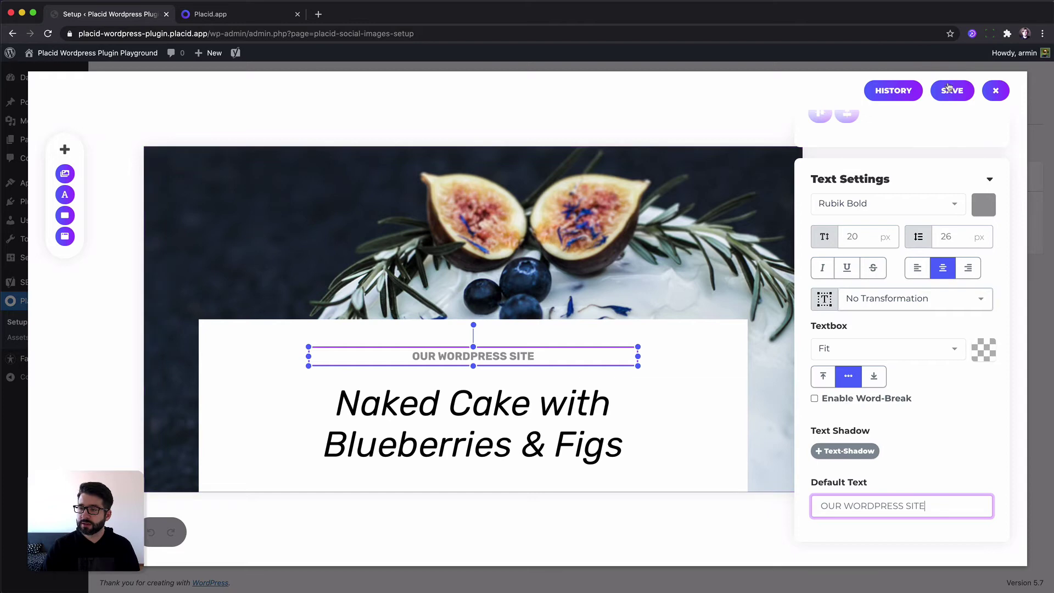
click(952, 91)
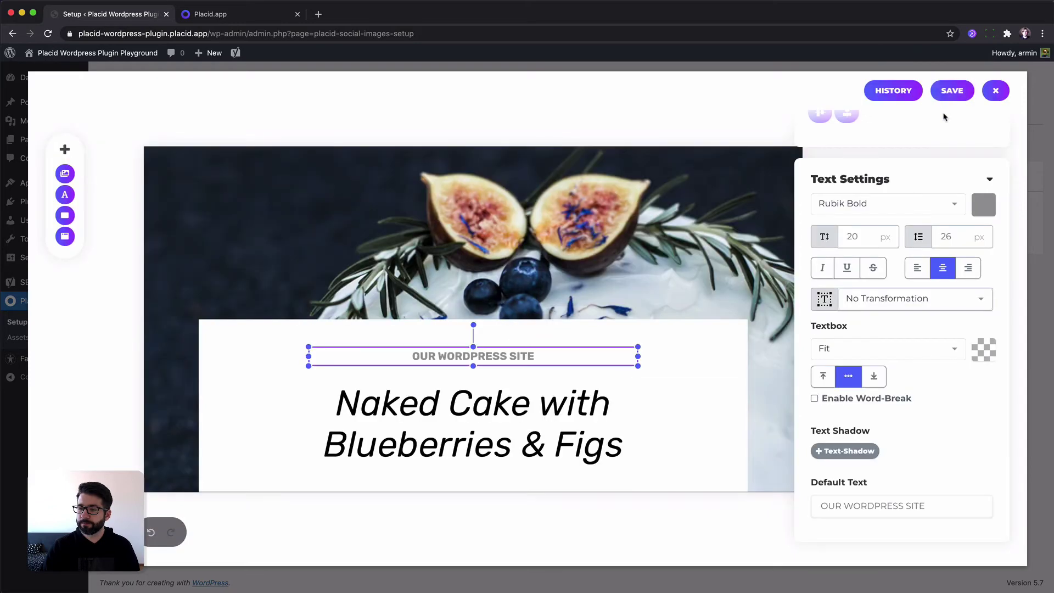
Close the template editor, returning to the Templates tab listing Contemporary.
click(994, 92)
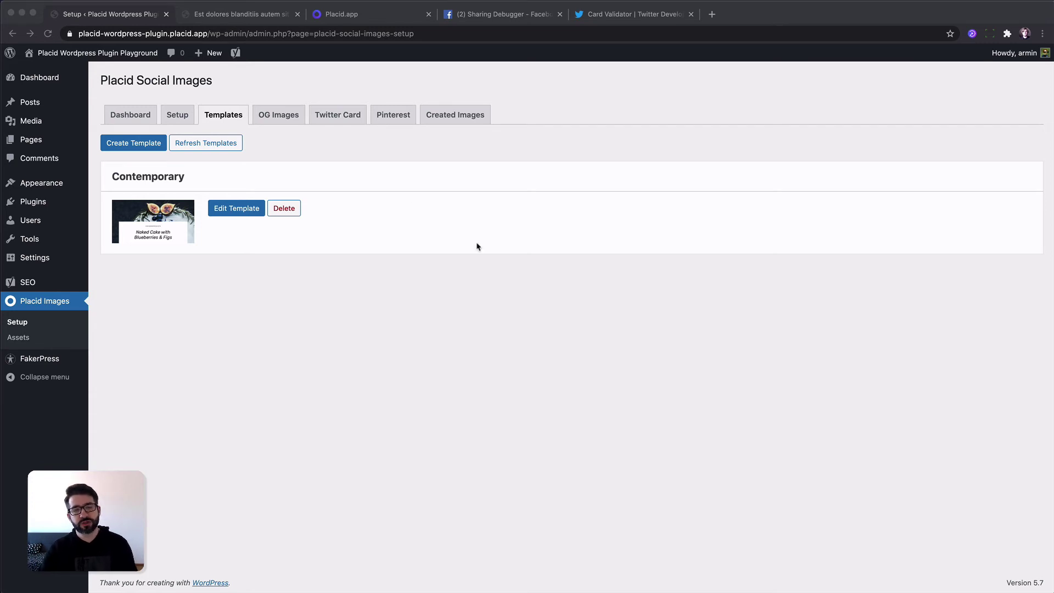
In the OG Images settings, enable 'Set Open Graph Image with Placid'.
click(270, 120)
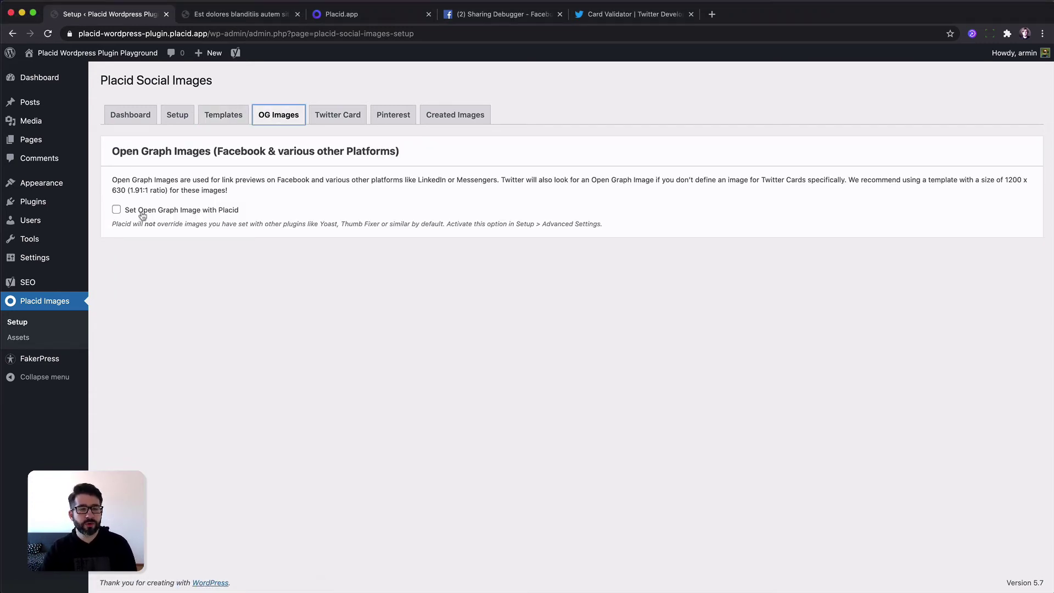
click(117, 209)
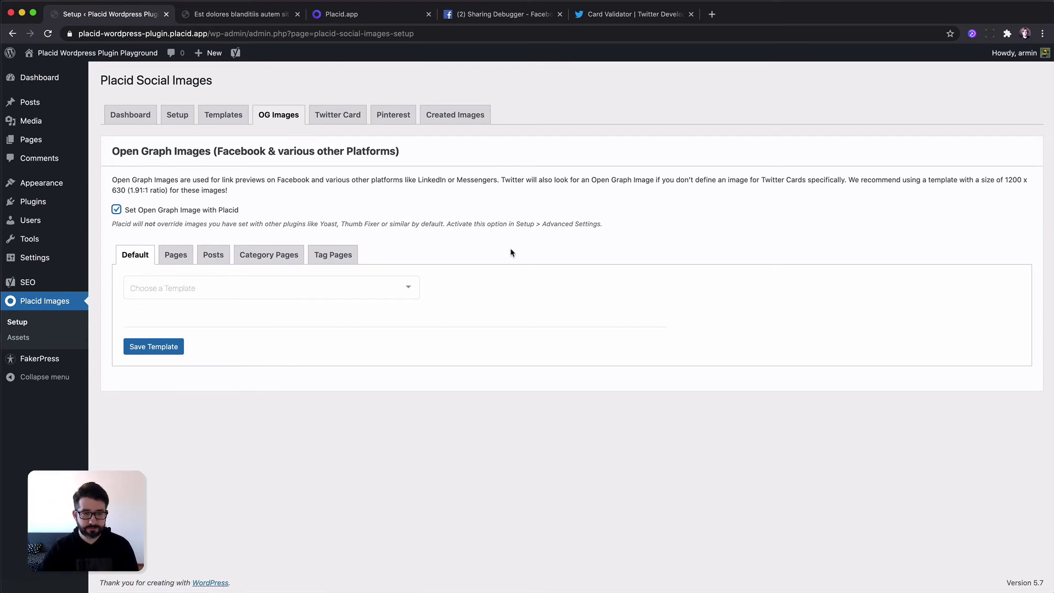
Save Contemporary as default template, with Picture from Featured Image of Post and Text from Page Title.
click(141, 292)
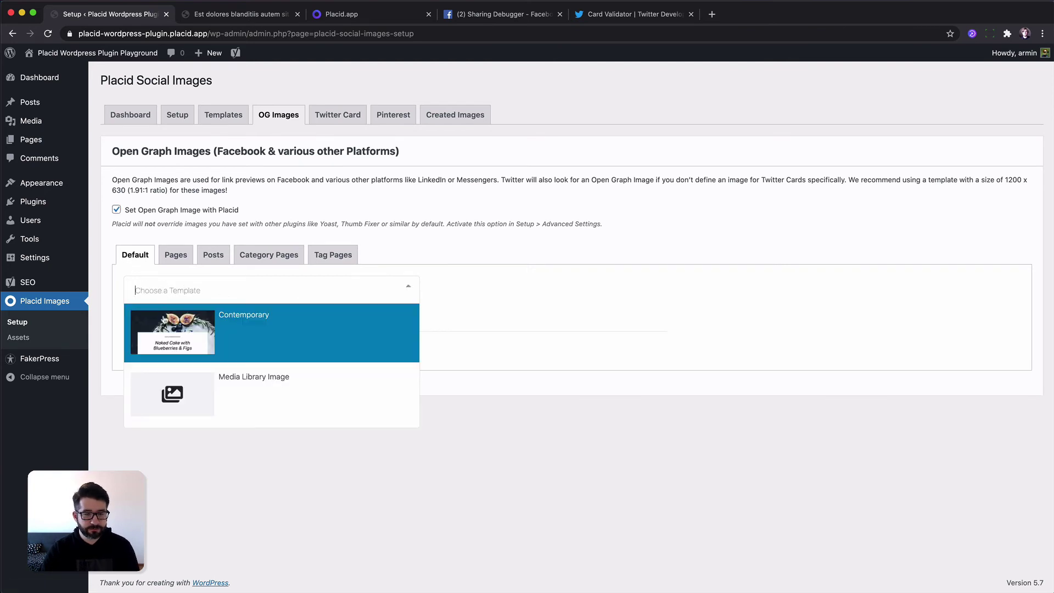
click(175, 338)
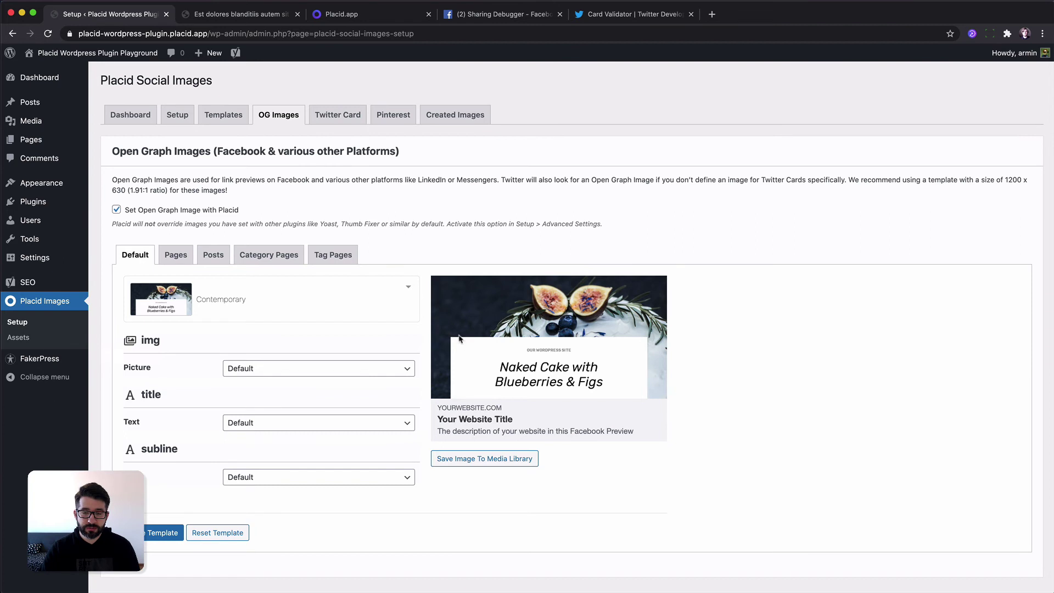
click(240, 371)
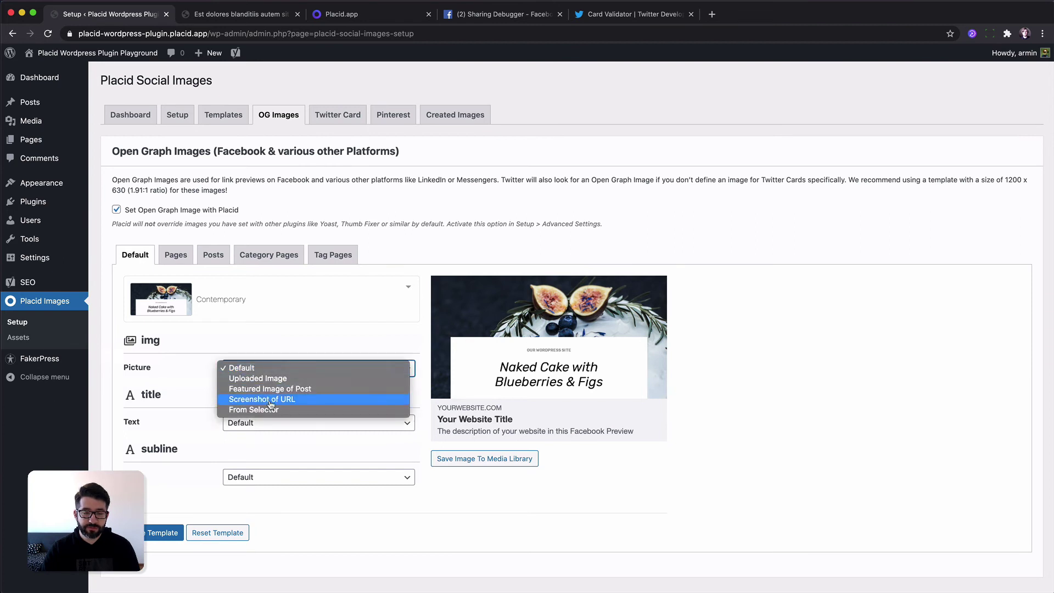
click(272, 390)
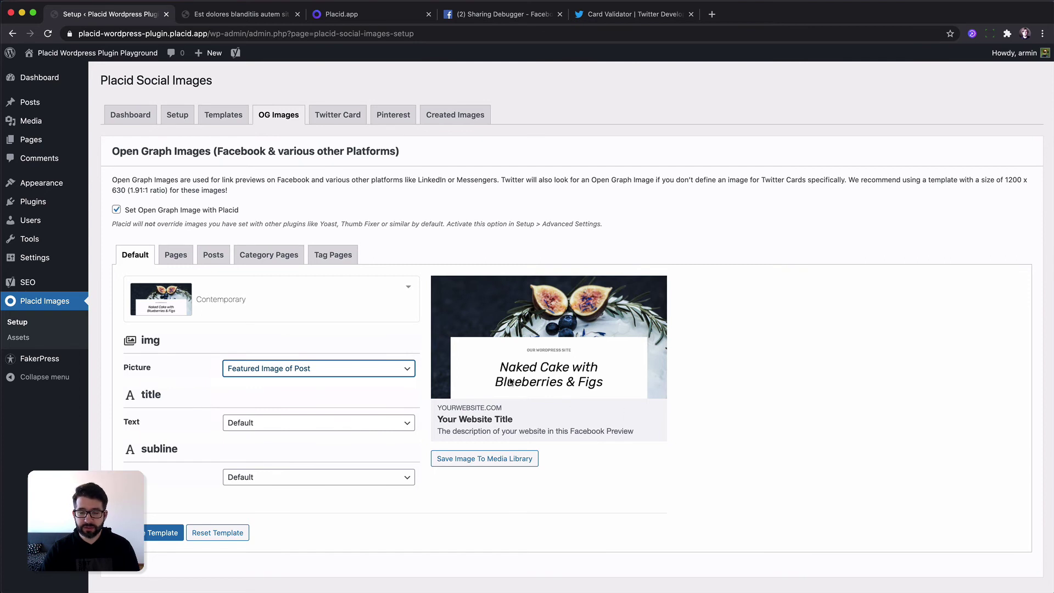
click(309, 422)
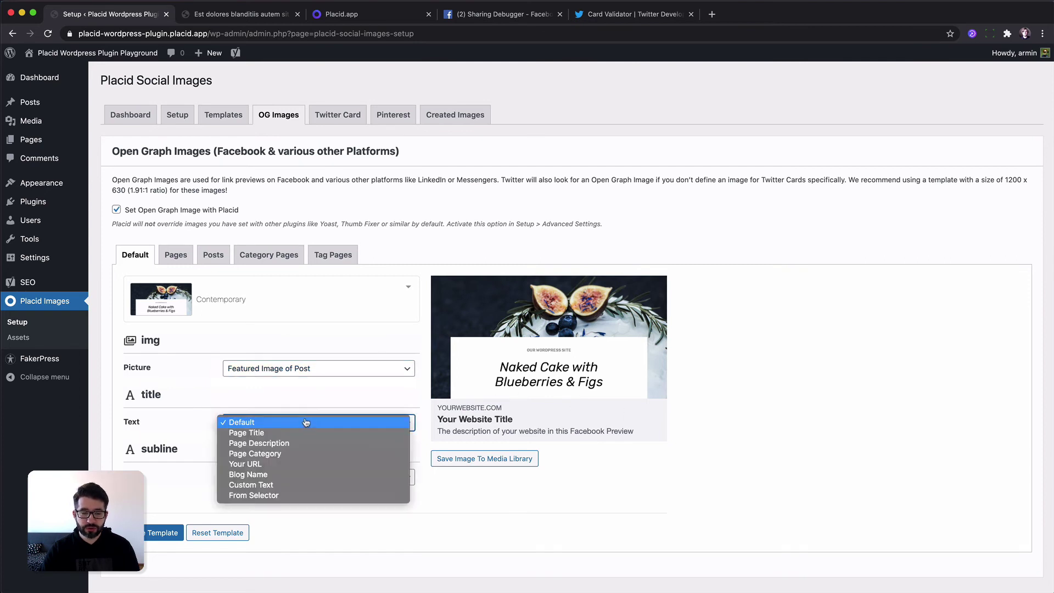
click(263, 435)
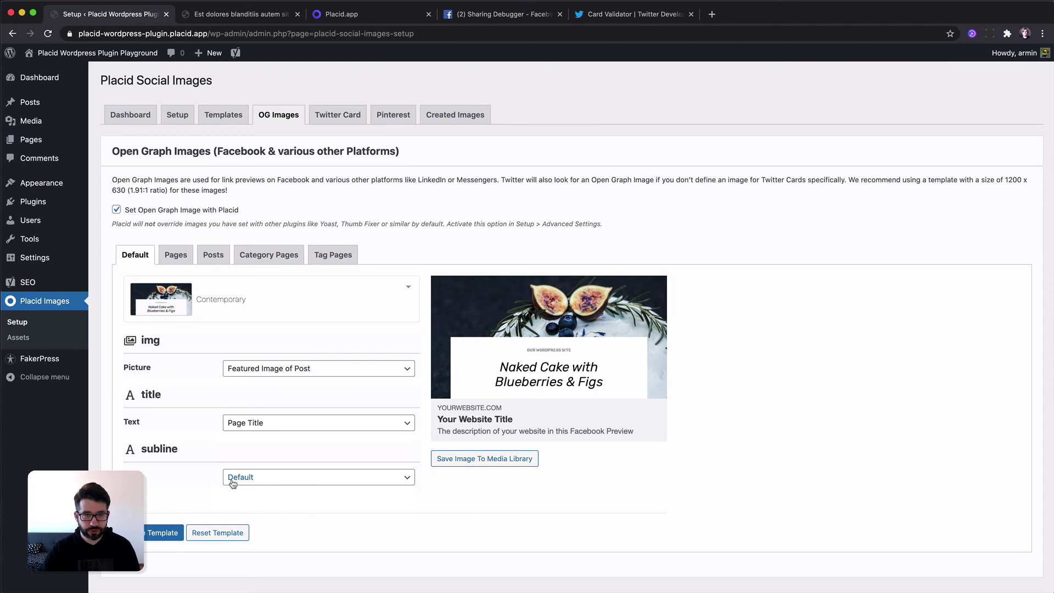
click(165, 533)
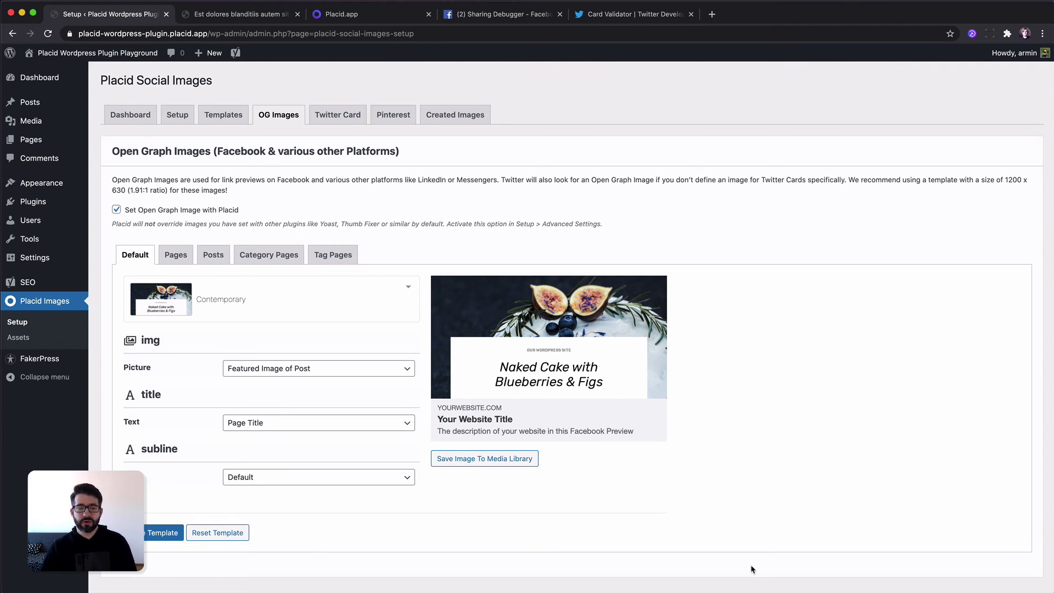
Reload the post and compare its Facebook and Twitter card previews via Placid Social Images.
click(218, 16)
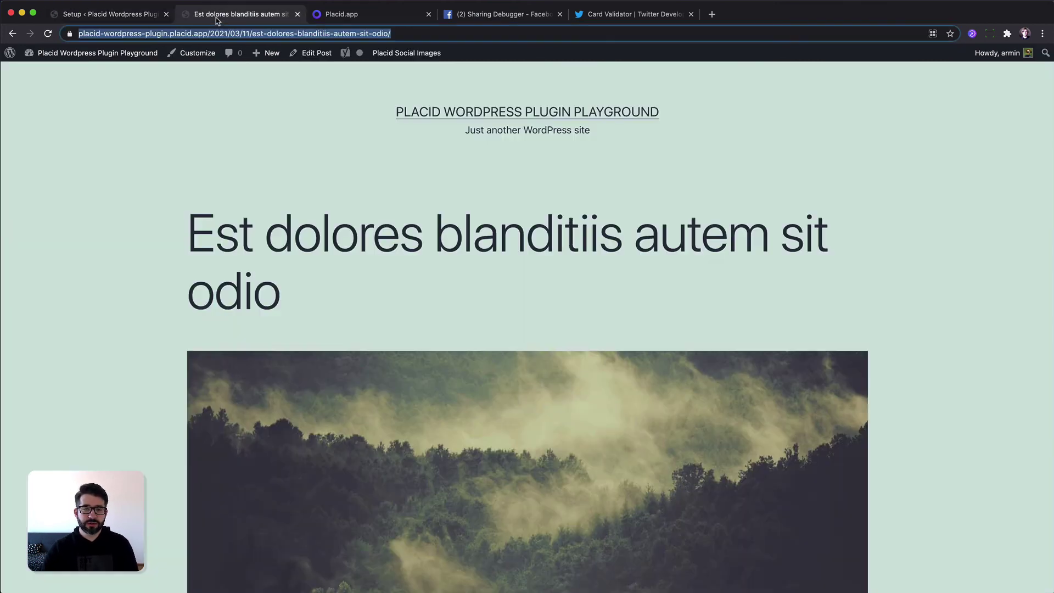
click(48, 33)
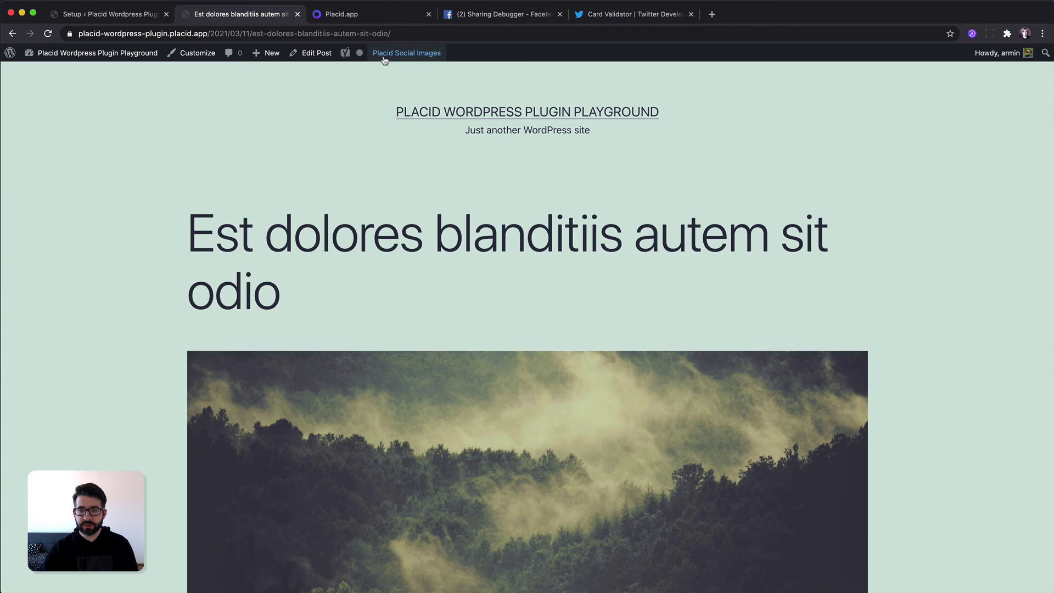
click(385, 57)
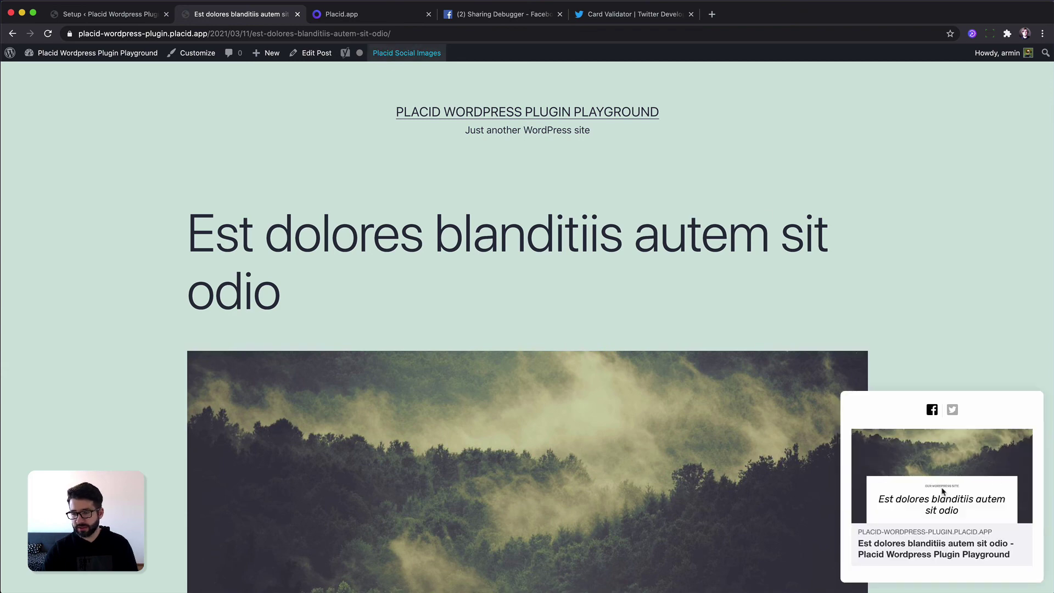
click(953, 410)
click(932, 400)
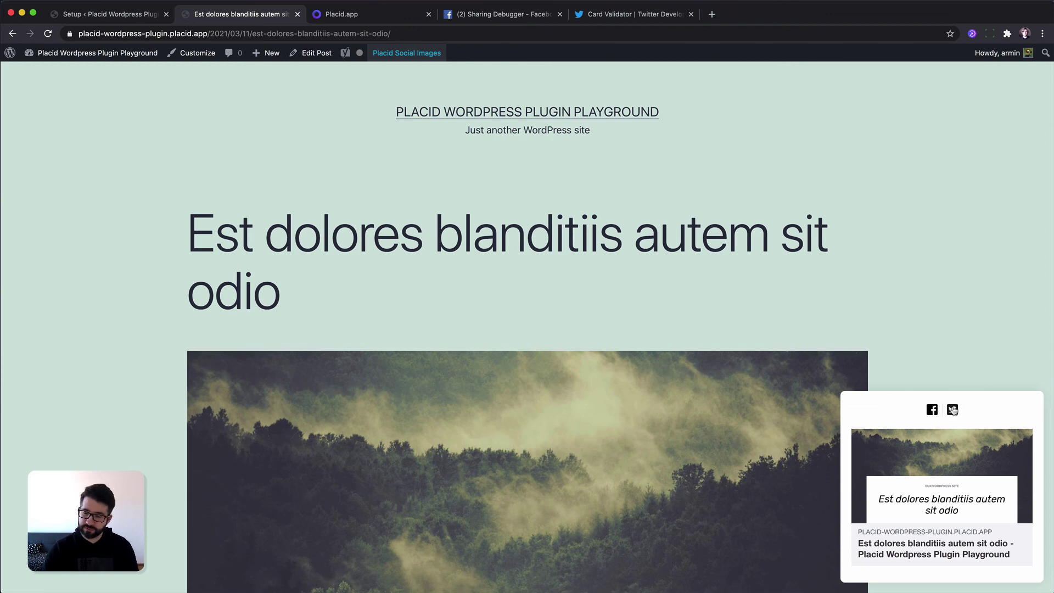
click(953, 409)
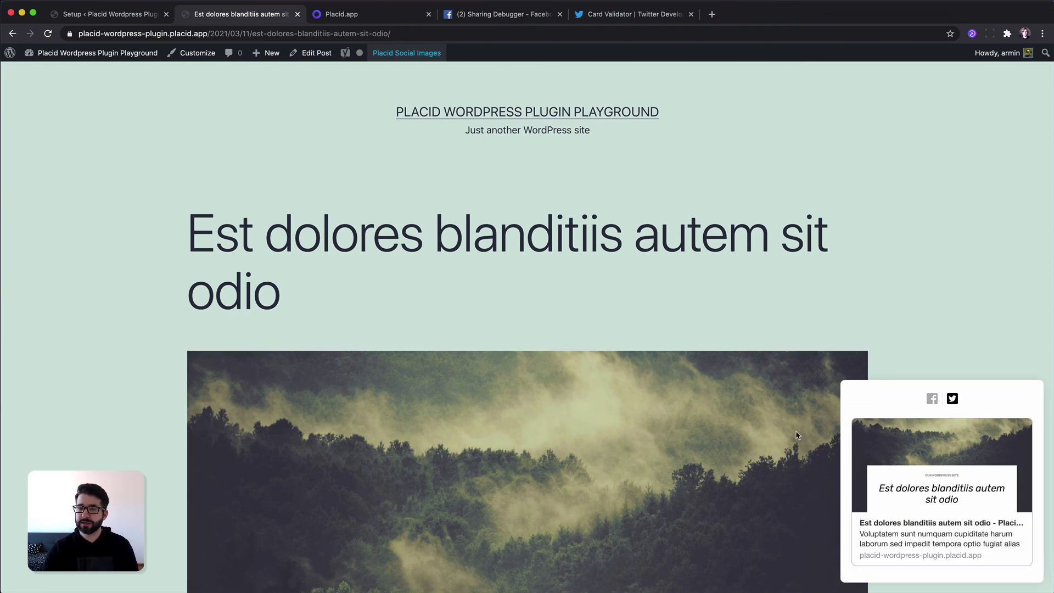
Debug the pasted post URL in the Sharing Debugger and scroll to the Link-Vorschau.
click(484, 18)
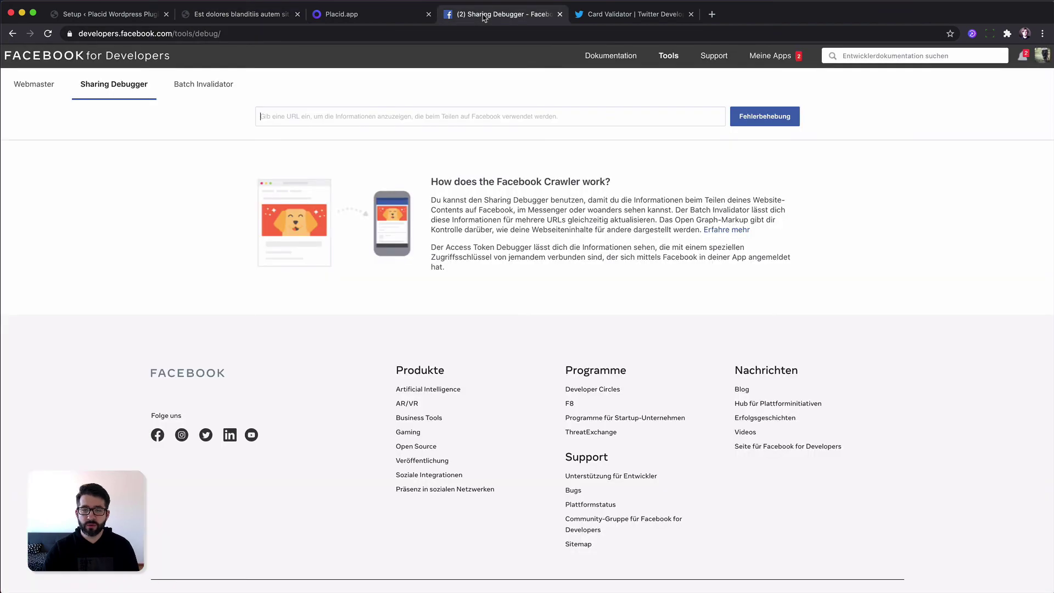
click(226, 16)
click(491, 17)
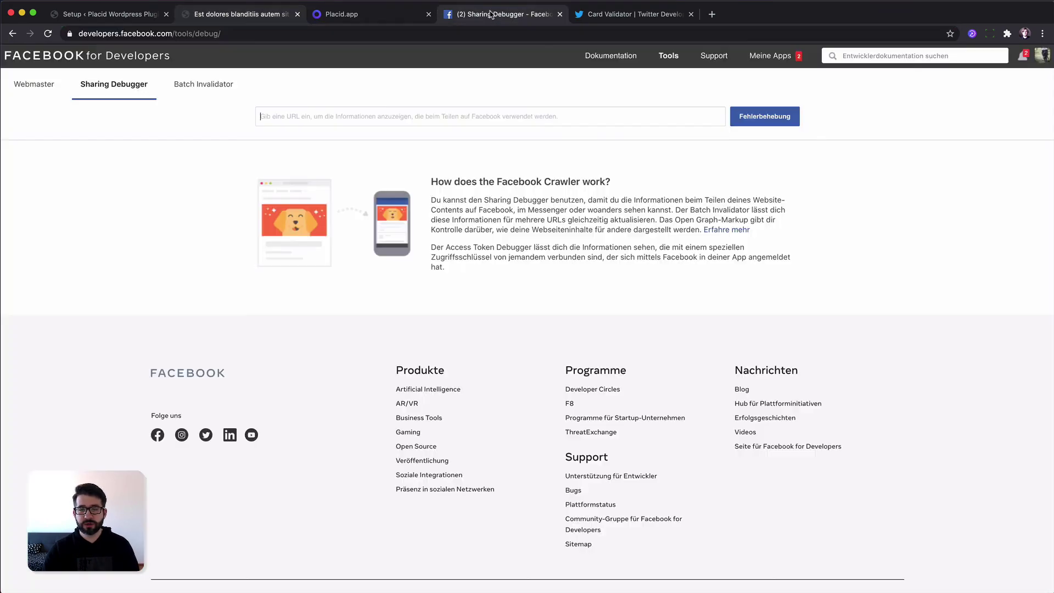
click(520, 115)
text(https://placid-wordpress-plugin.placid.app/2021/03/11/est-dolores-blanditiis-autem-sit-odio/)
click(748, 117)
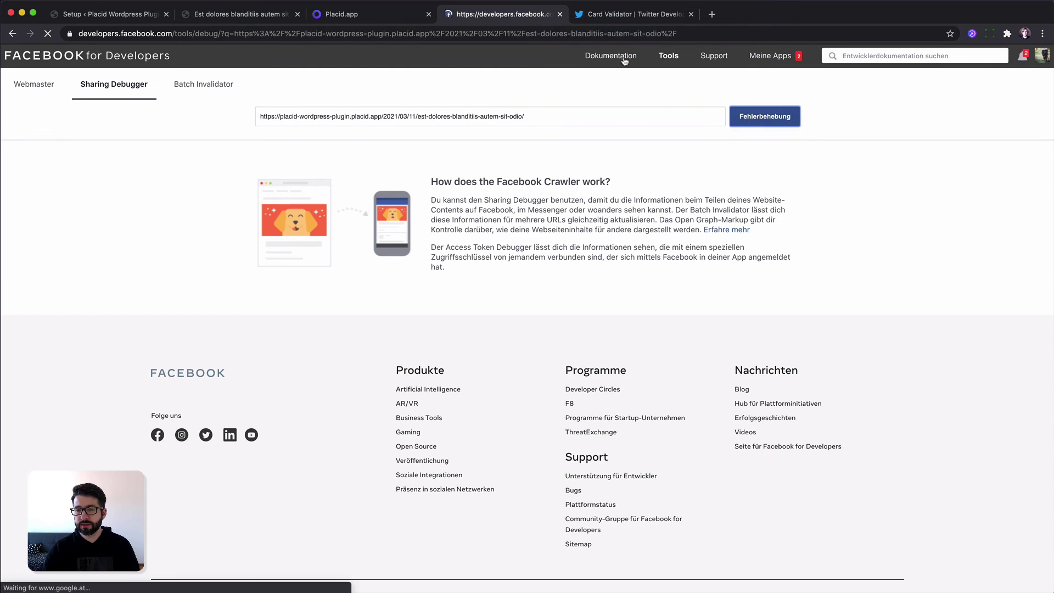
scroll(621, 74, down, 3)
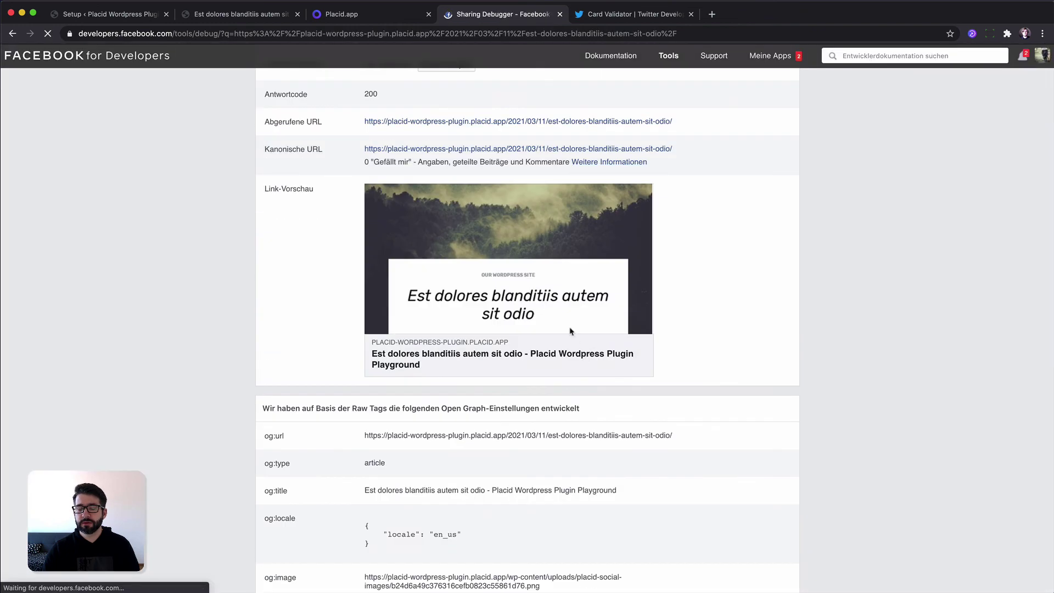
Paste the post URL into the Card Validator and request a card preview.
click(632, 14)
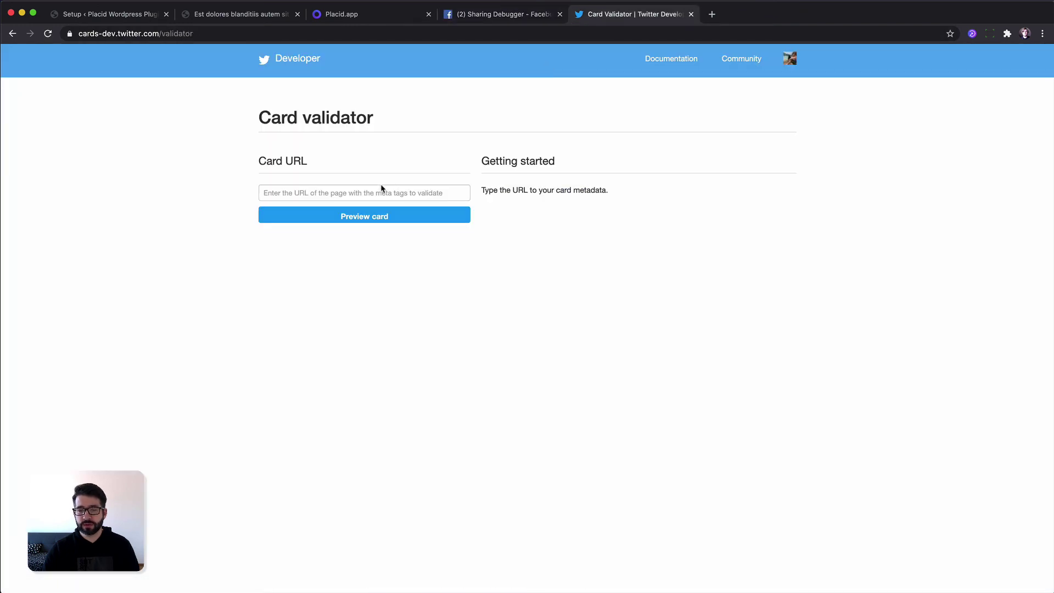
key(super+v)
click(390, 219)
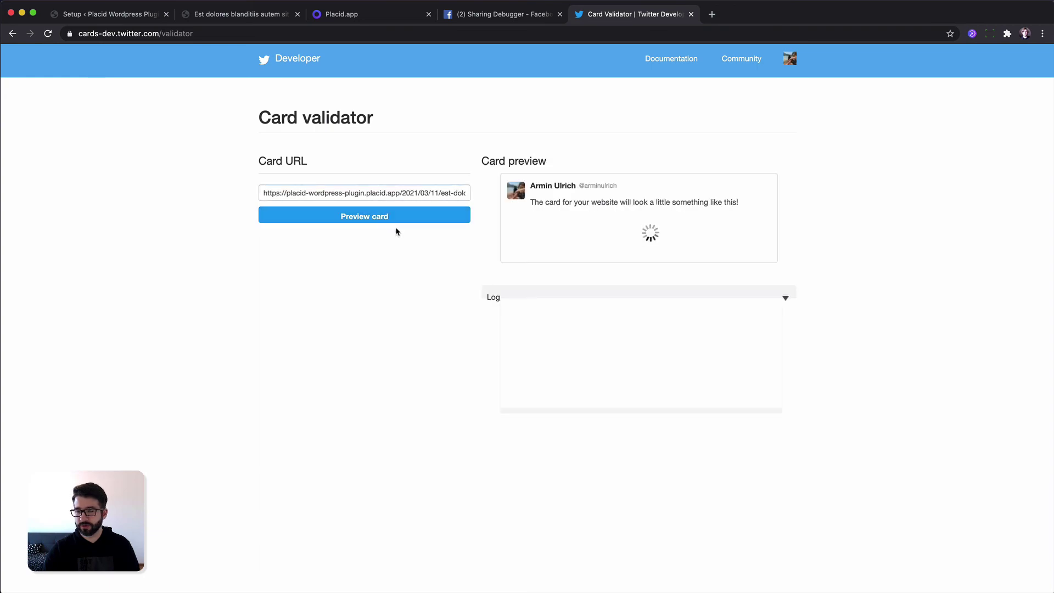